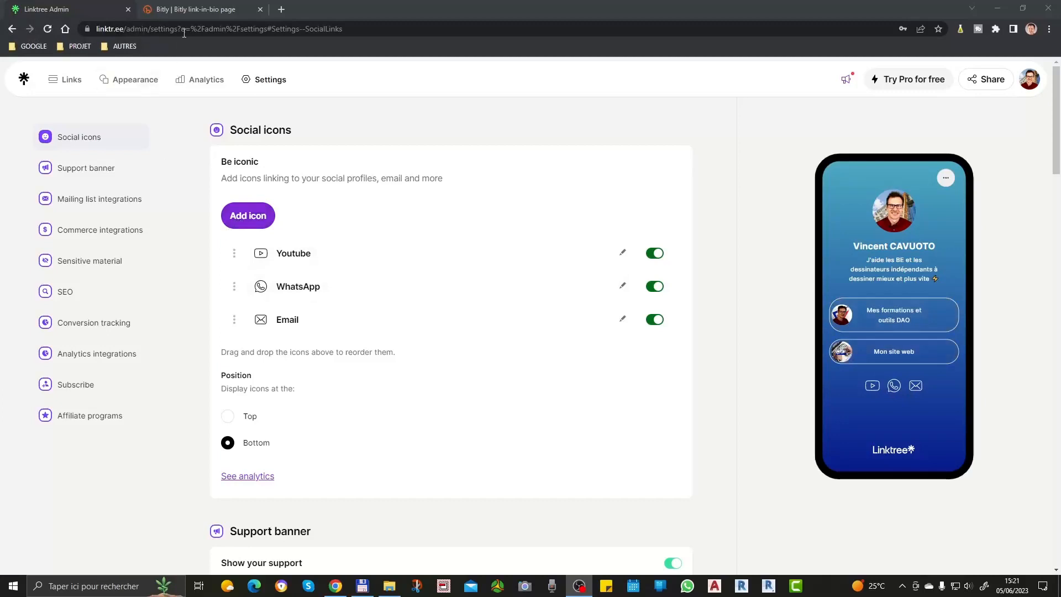
# - Compare the Bitly link-in-bio page preview with Linktree's social icon and support banner settings
pyautogui.click(189, 10)
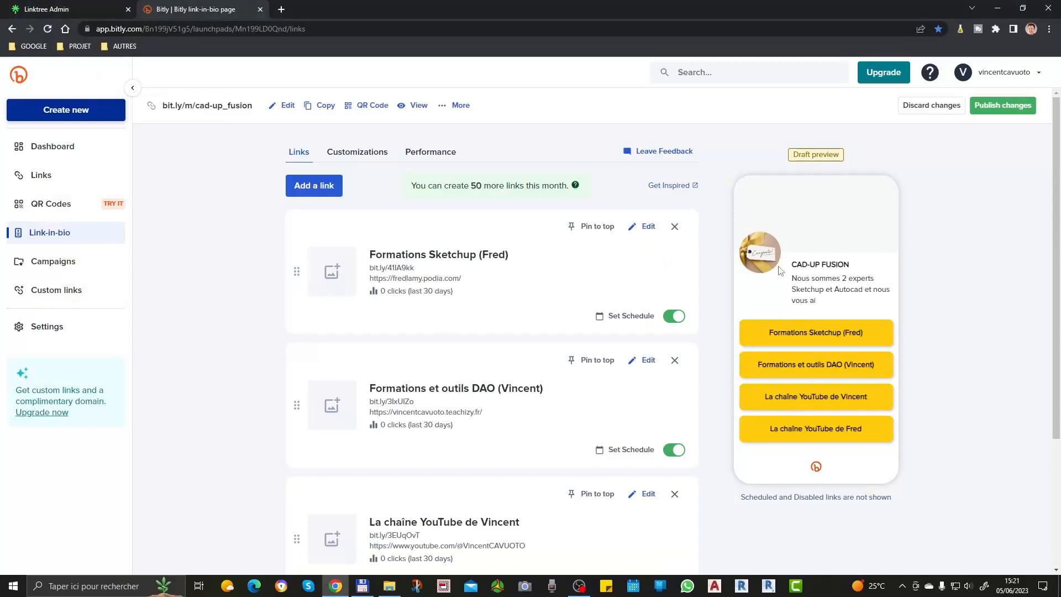
pyautogui.moveTo(794, 265); pyautogui.dragTo(850, 267)
pyautogui.click(860, 266)
pyautogui.click(58, 9)
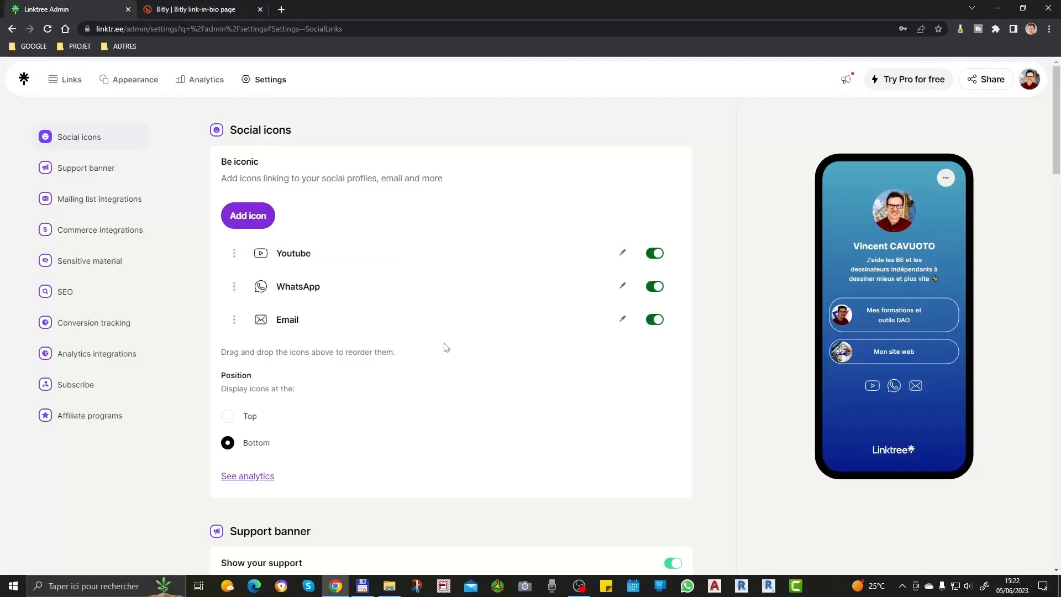
pyautogui.scroll(-7, 426, 320)
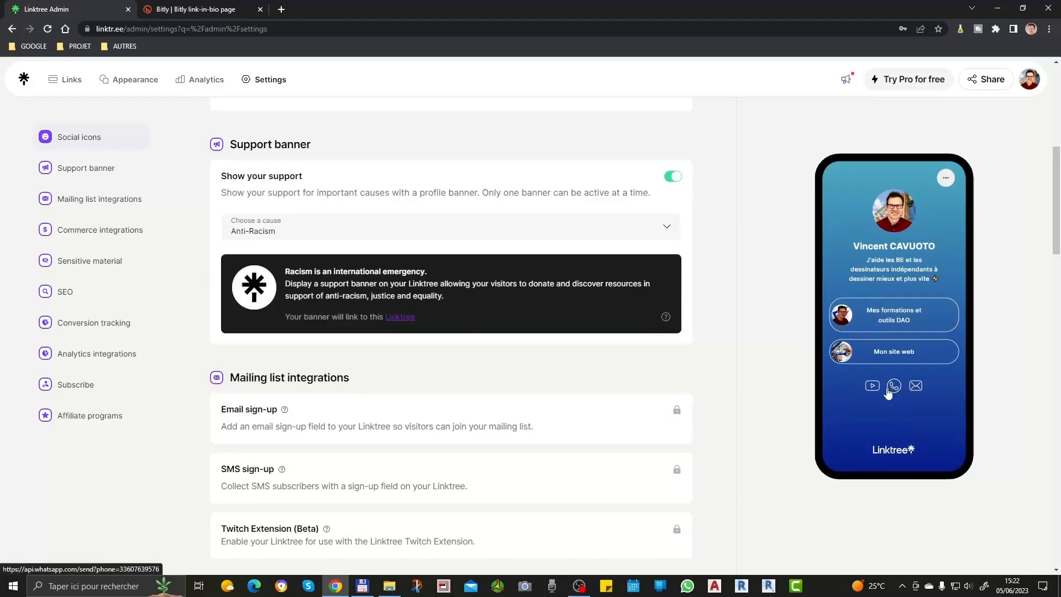
# - Switch to Bitly and examine the page's profile, social icon, icon style and icon placement customization options
pyautogui.click(240, 9)
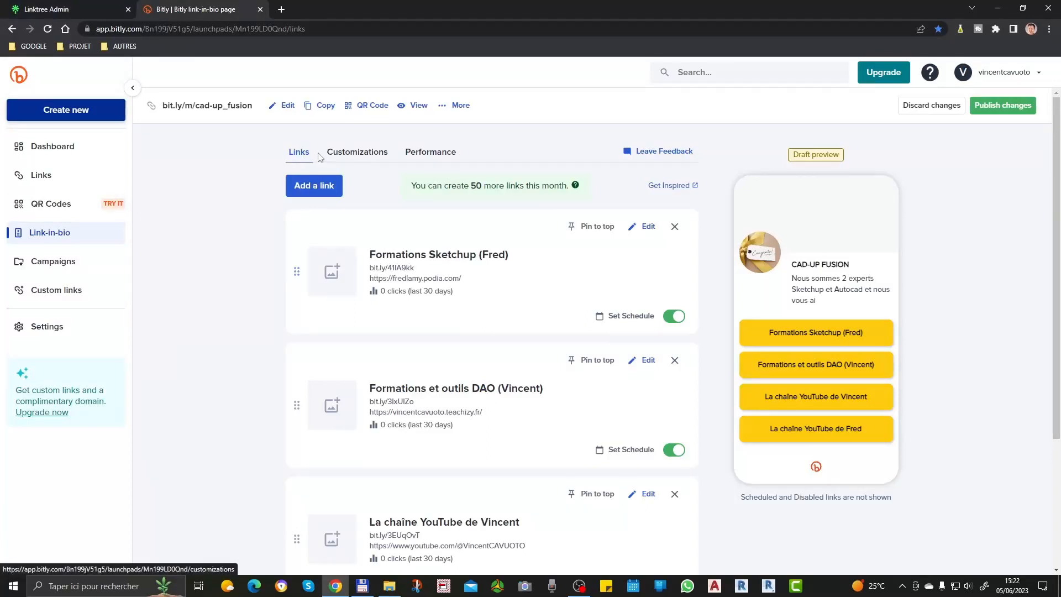
pyautogui.click(362, 160)
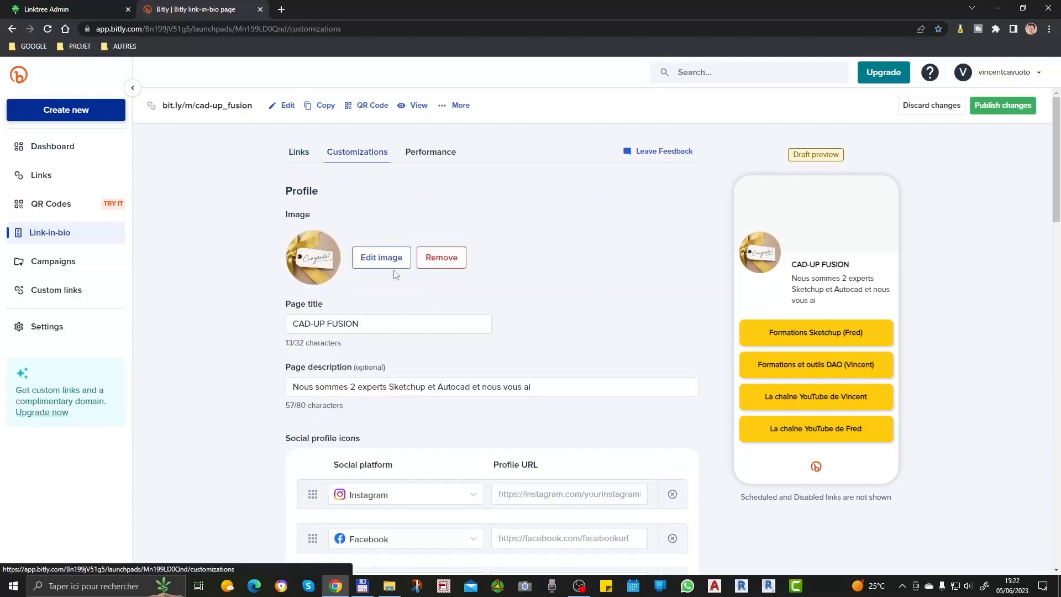
pyautogui.scroll(-4, 396, 275)
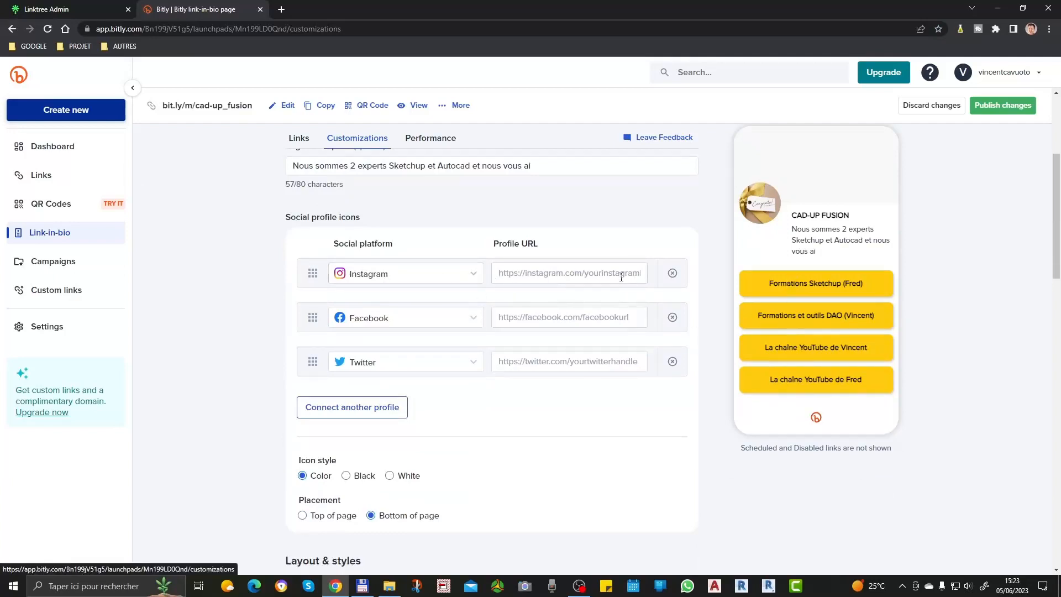
pyautogui.scroll(-2, 392, 353)
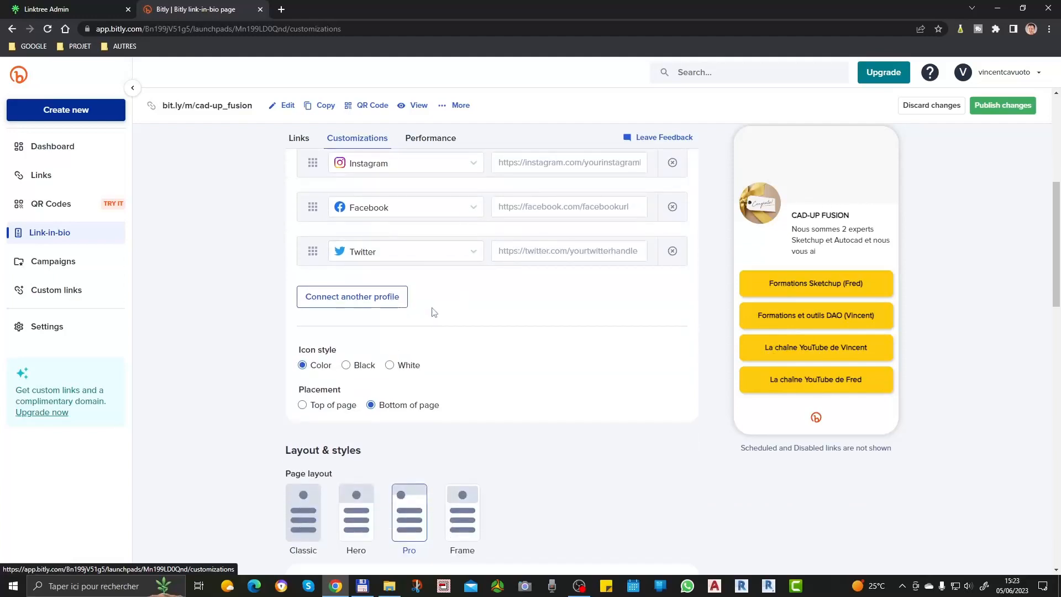
pyautogui.scroll(-2, 406, 281)
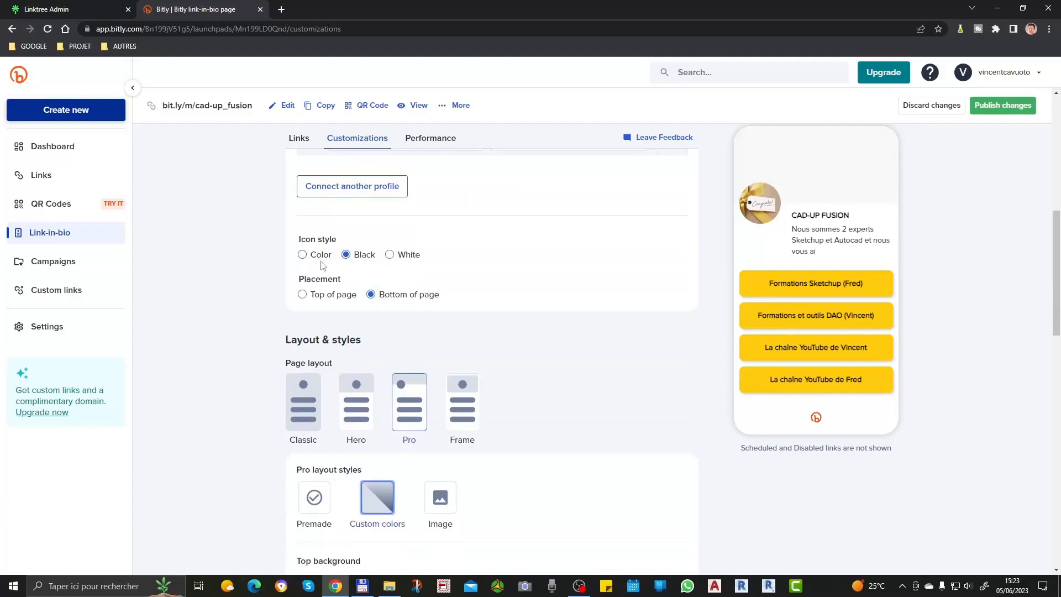
pyautogui.scroll(1, 324, 266)
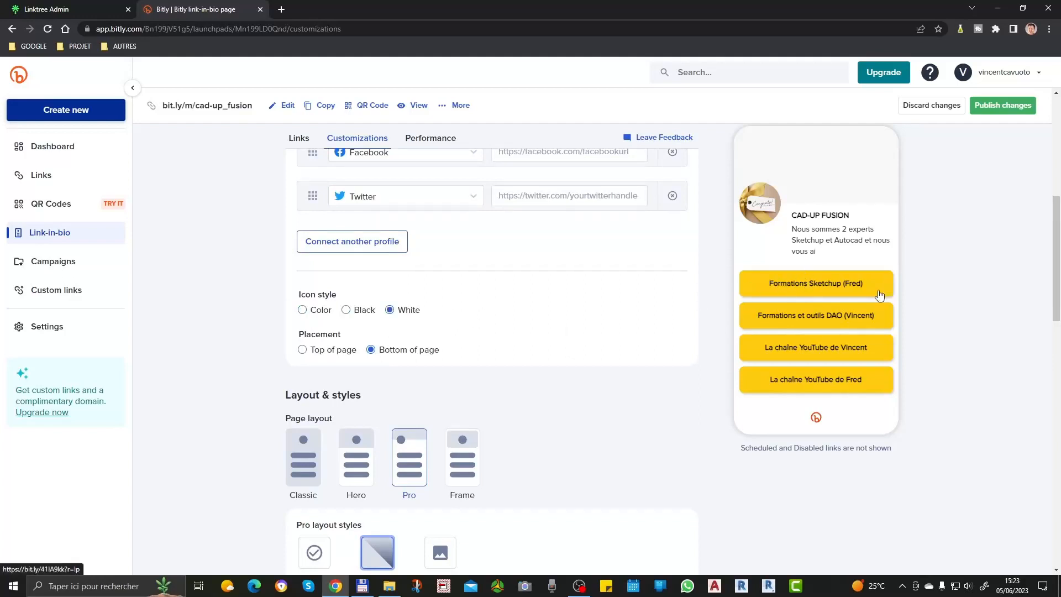
pyautogui.scroll(1, 848, 350)
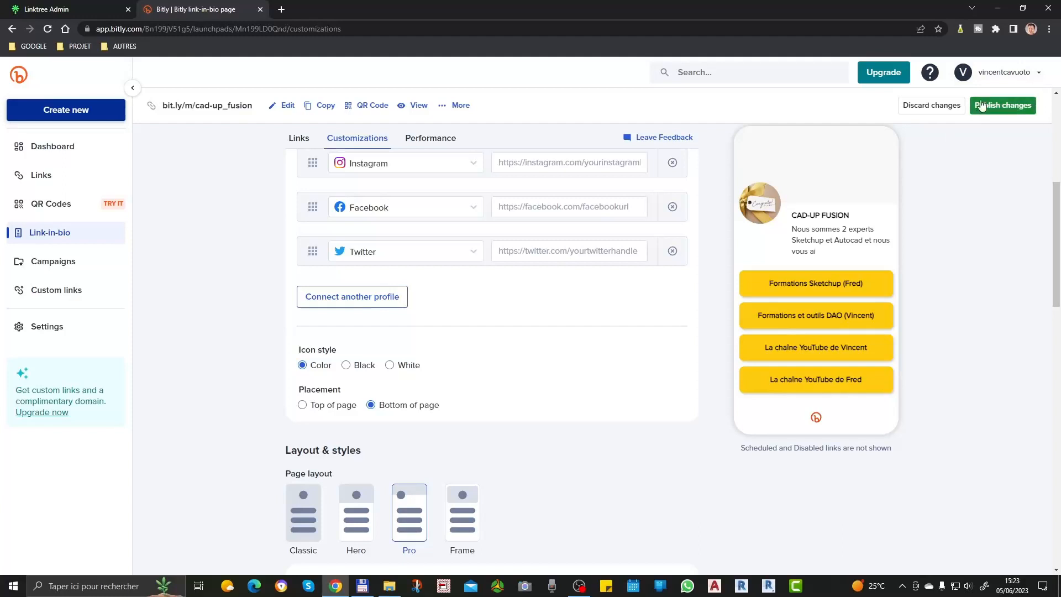
pyautogui.scroll(2, 599, 210)
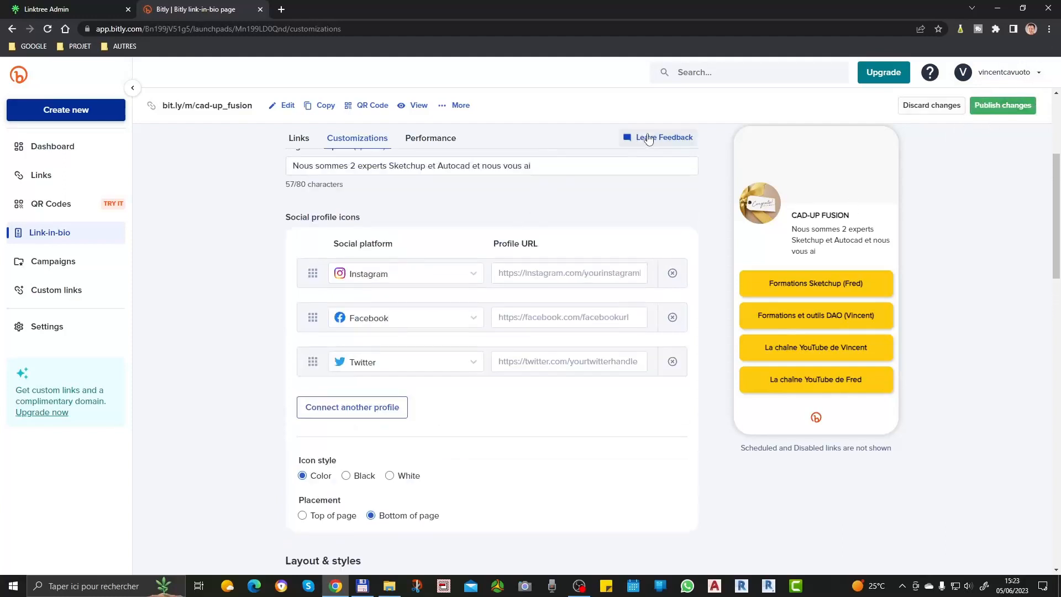
# - Preview the Hero and Frame page layouts and set the Bitly page layout to Classic
pyautogui.scroll(-4, 575, 338)
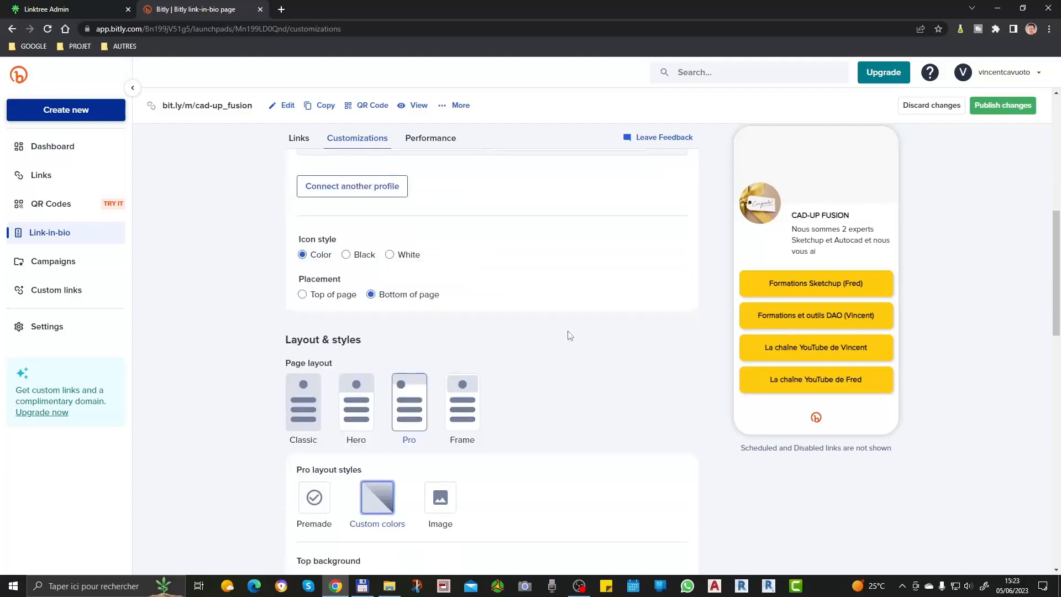
pyautogui.click(356, 403)
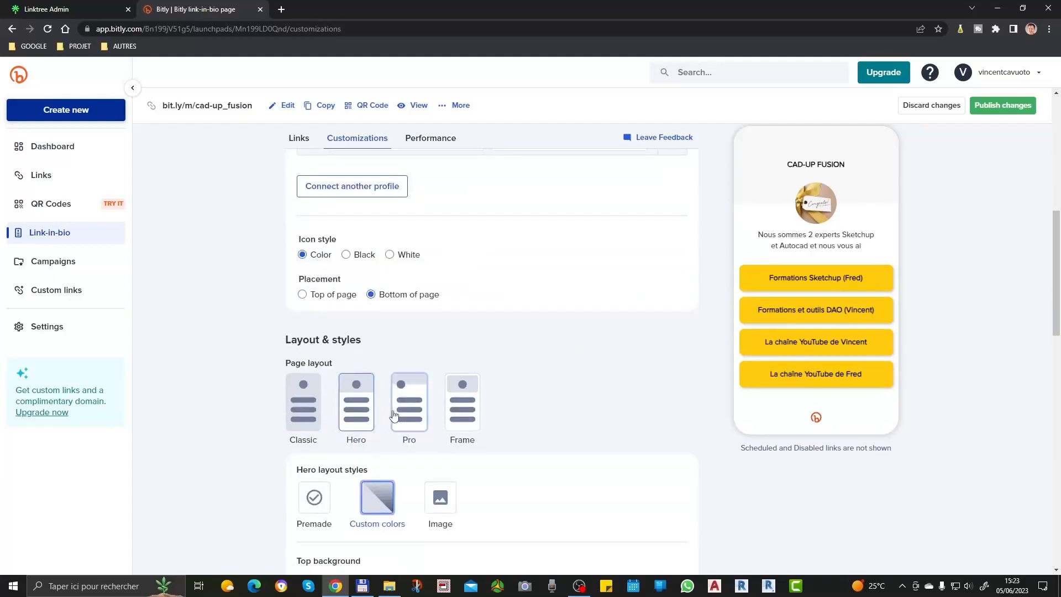
pyautogui.click(311, 417)
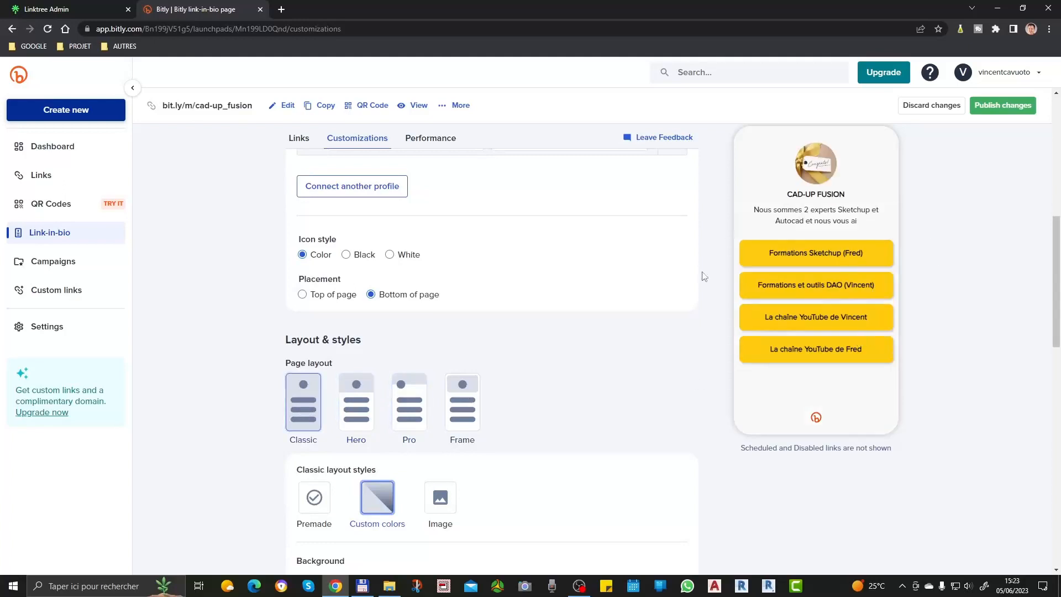
pyautogui.click(463, 413)
pyautogui.click(409, 409)
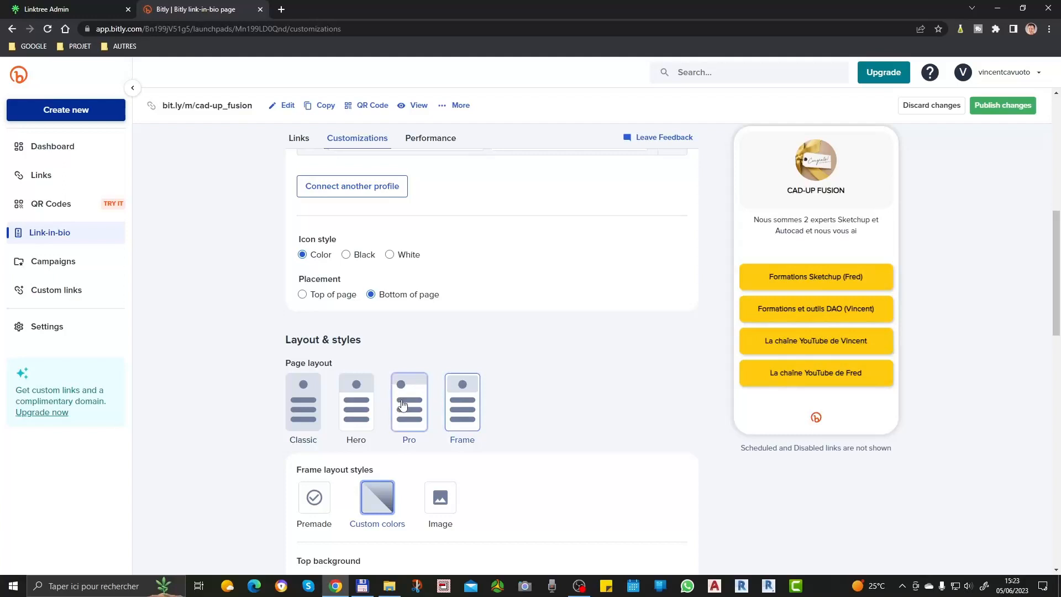
pyautogui.click(362, 409)
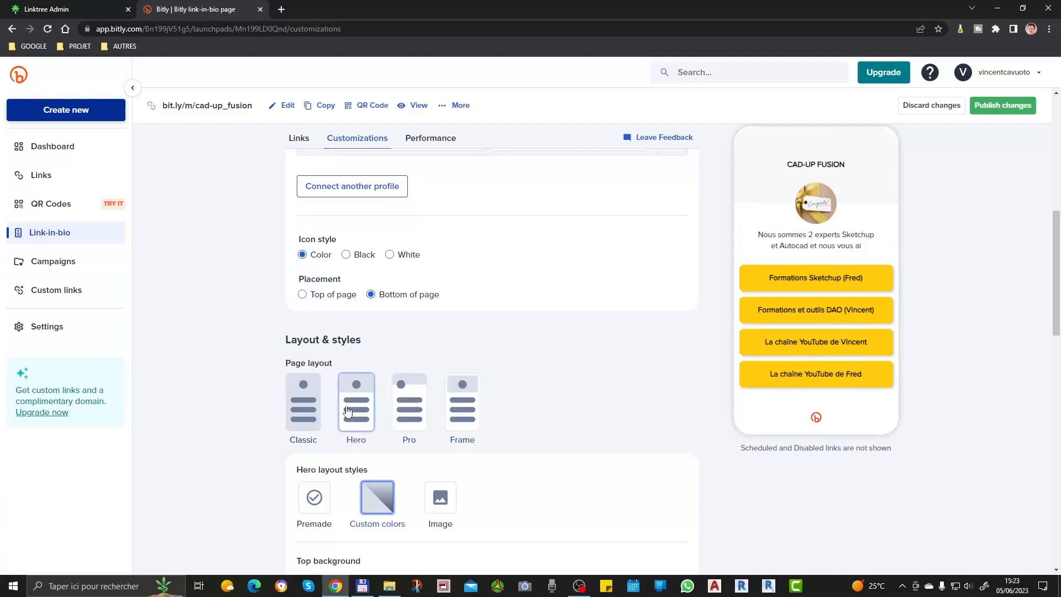
pyautogui.click(306, 409)
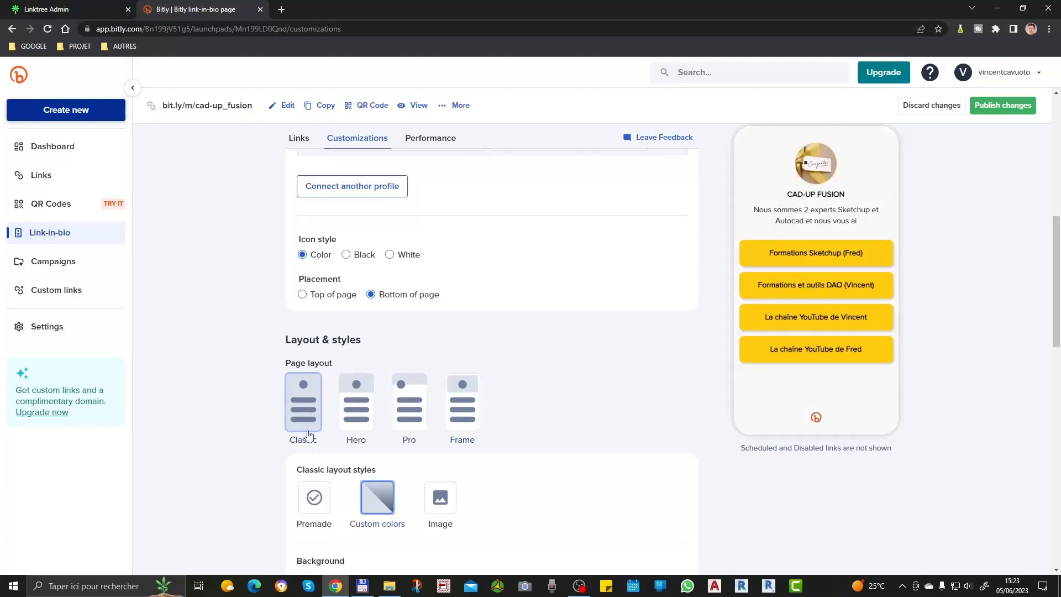
pyautogui.click(357, 409)
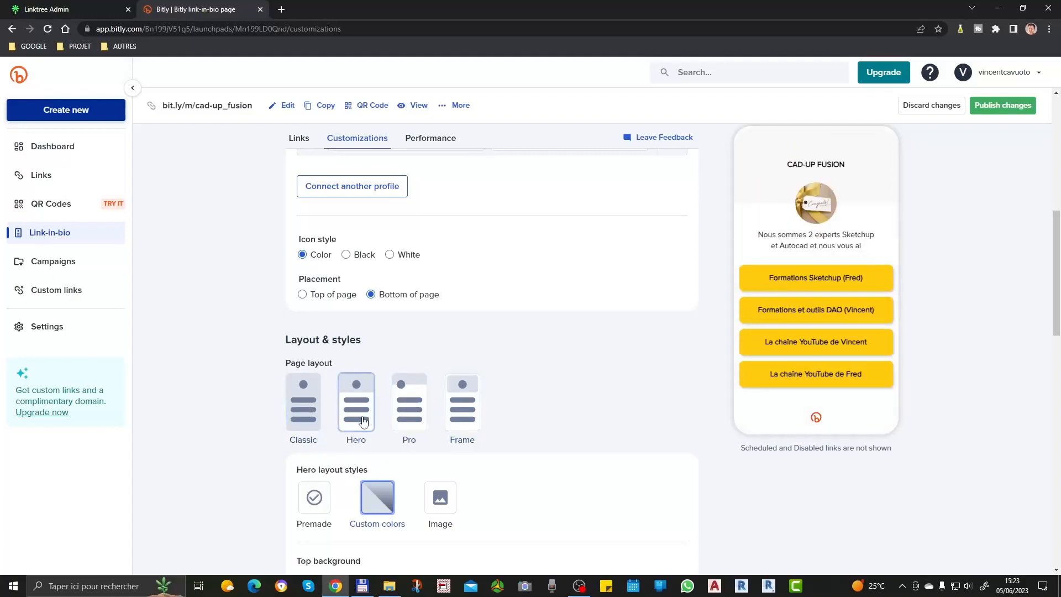
pyautogui.click(303, 404)
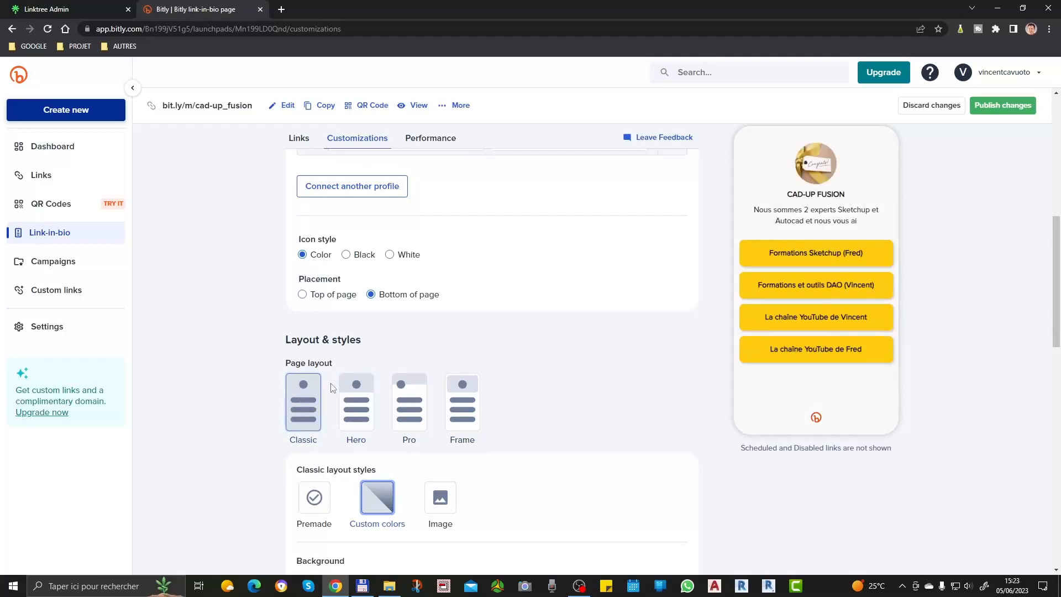
# - Examine the Classic layout's background, text and button colors, button shapes, shadows, fonts and branding options
pyautogui.scroll(-2, 432, 360)
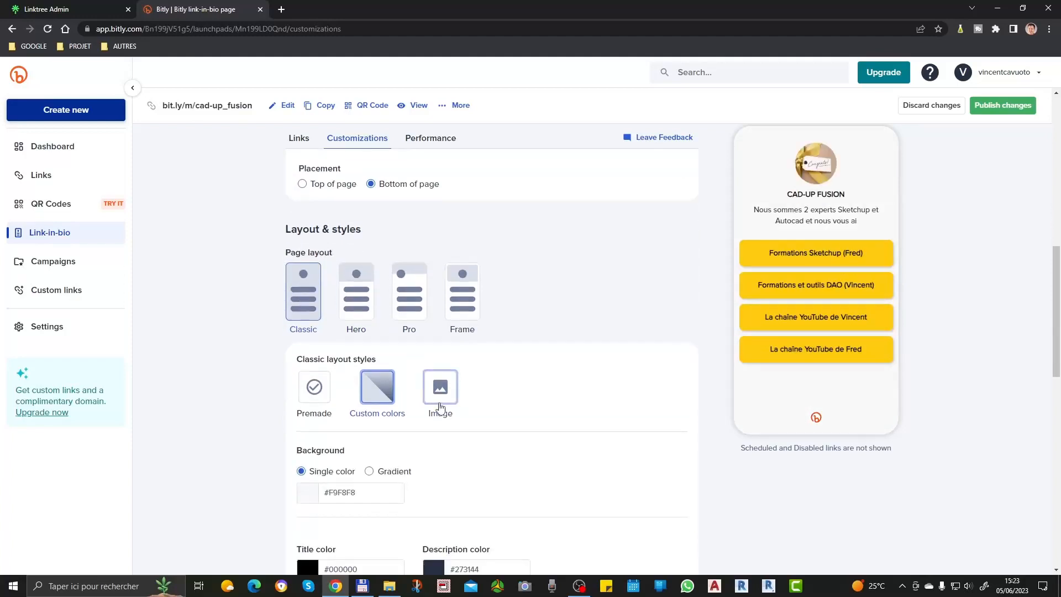
pyautogui.scroll(-4, 440, 408)
pyautogui.scroll(-2, 348, 336)
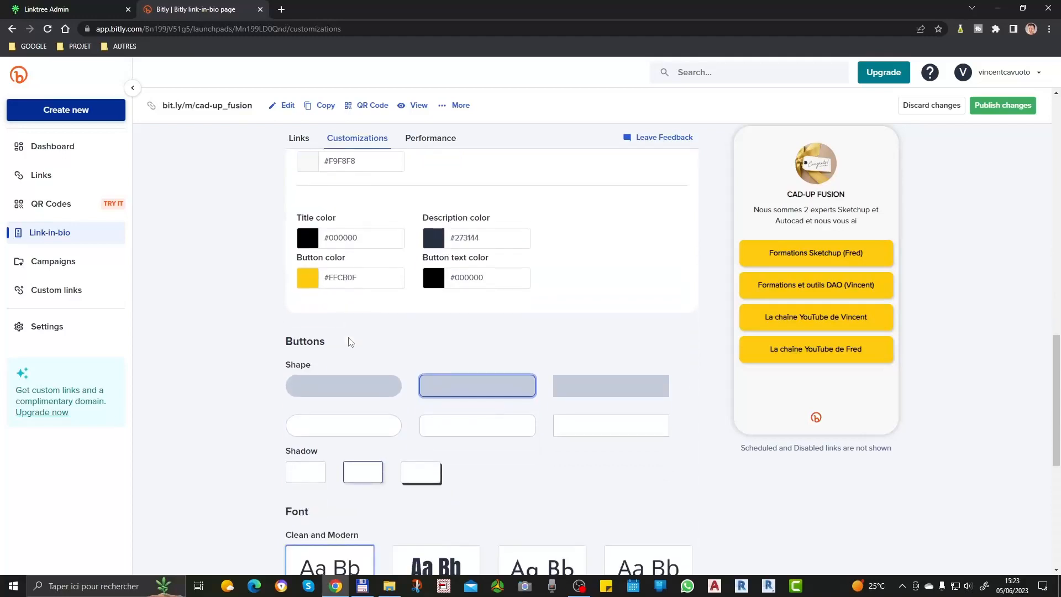
pyautogui.scroll(1, 347, 339)
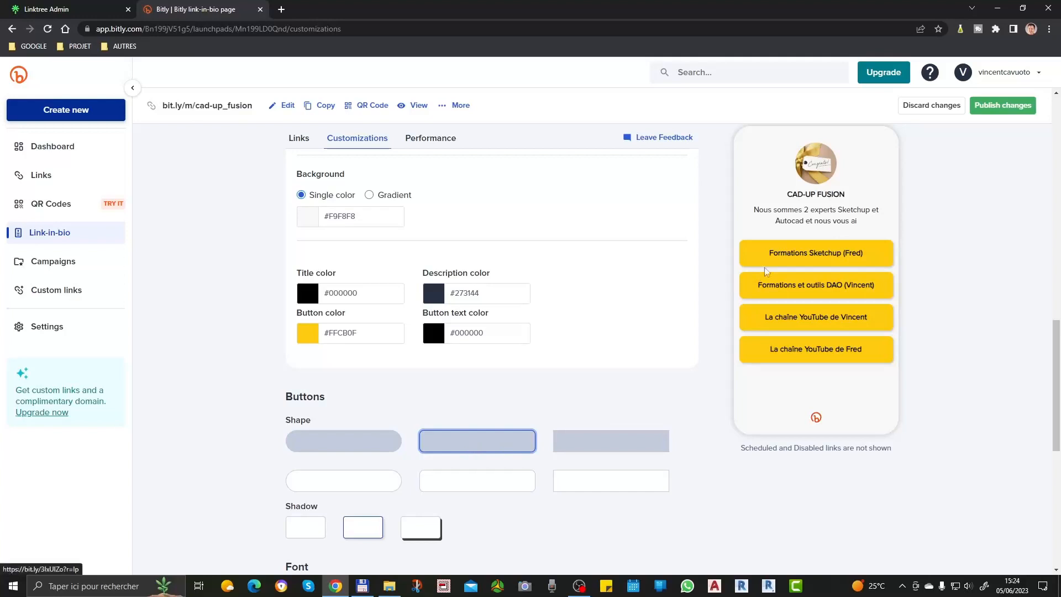
pyautogui.scroll(-5, 390, 390)
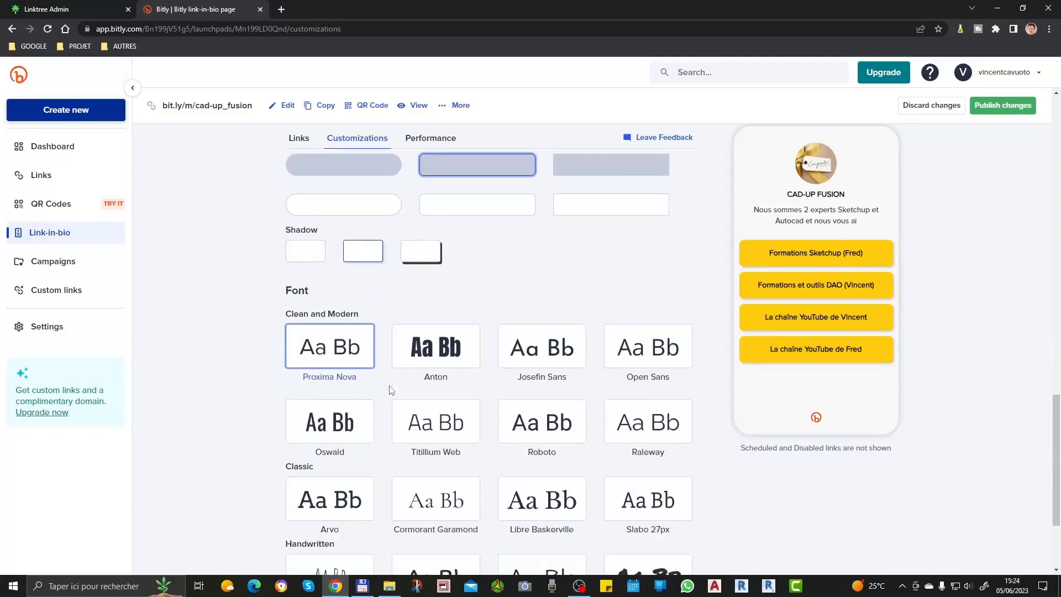
pyautogui.scroll(-1, 431, 332)
pyautogui.scroll(-2, 467, 464)
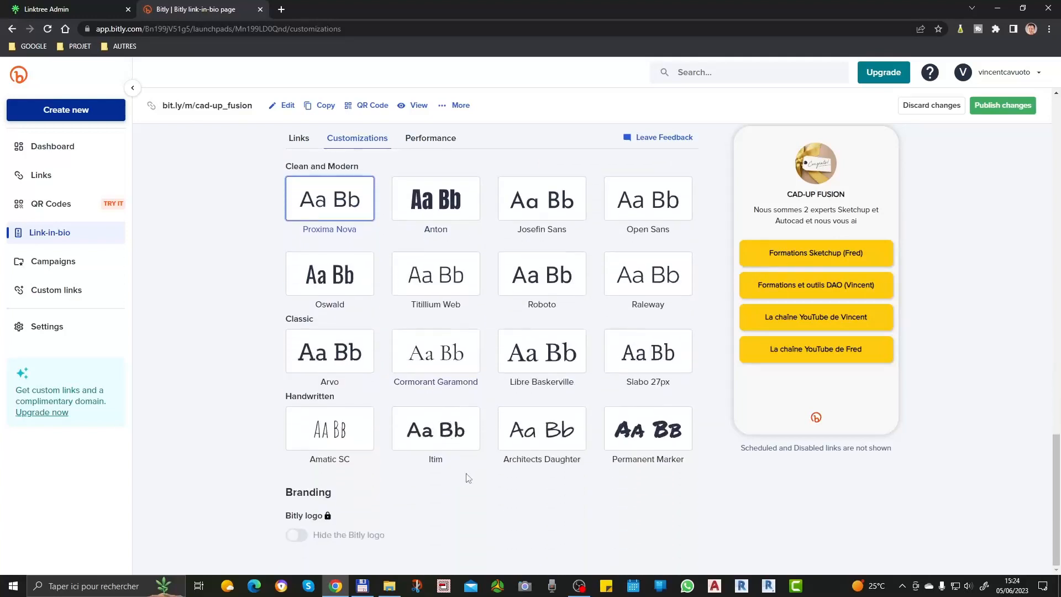
pyautogui.scroll(12, 473, 478)
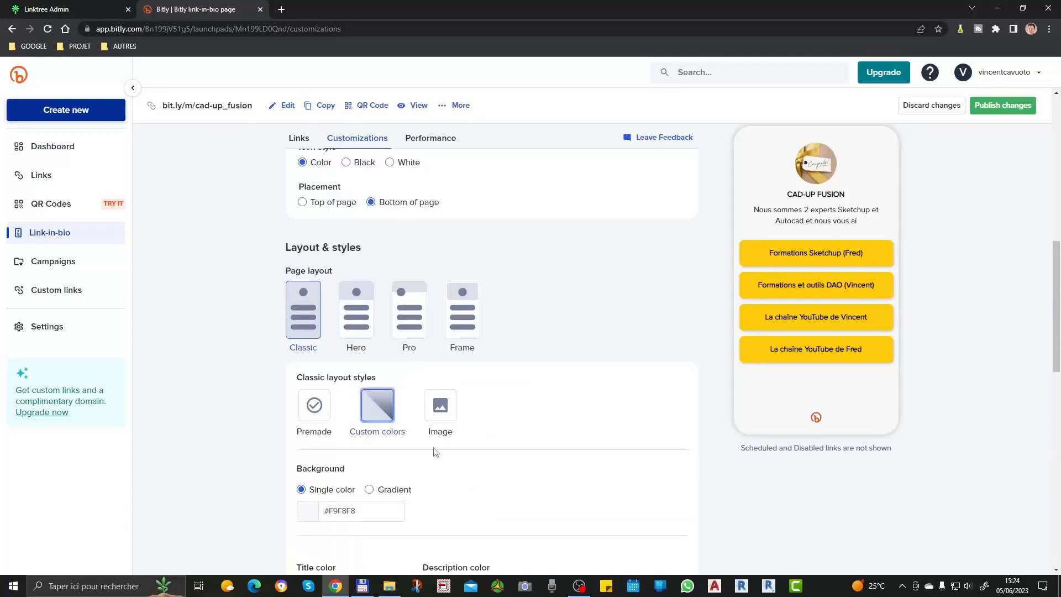
# - Switch to Linktree and examine its mailing list integrations, profile appearance settings and available themes
pyautogui.click(67, 9)
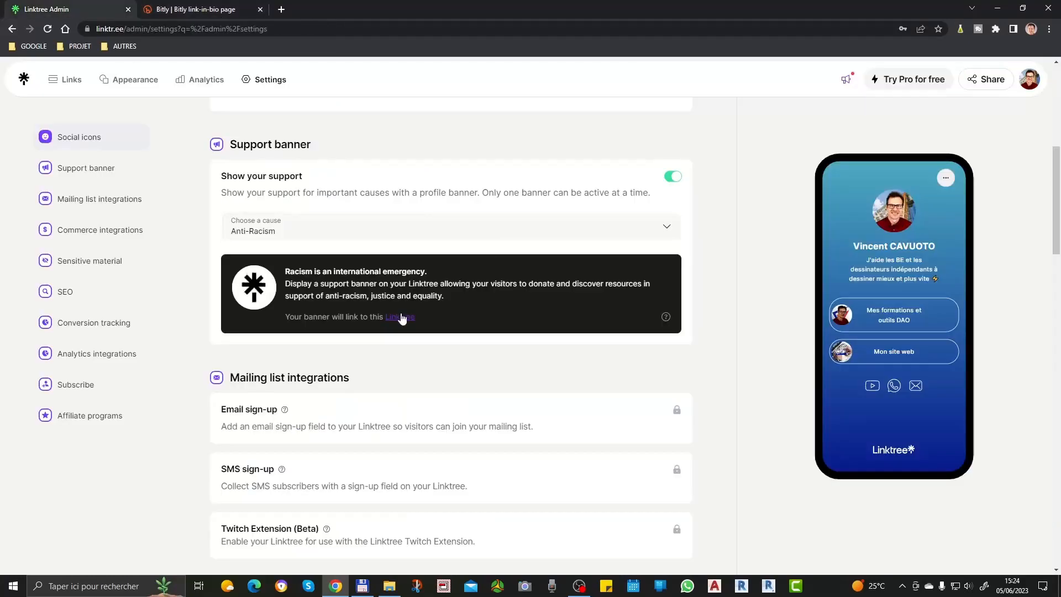
pyautogui.scroll(-4, 403, 317)
pyautogui.scroll(4, 395, 316)
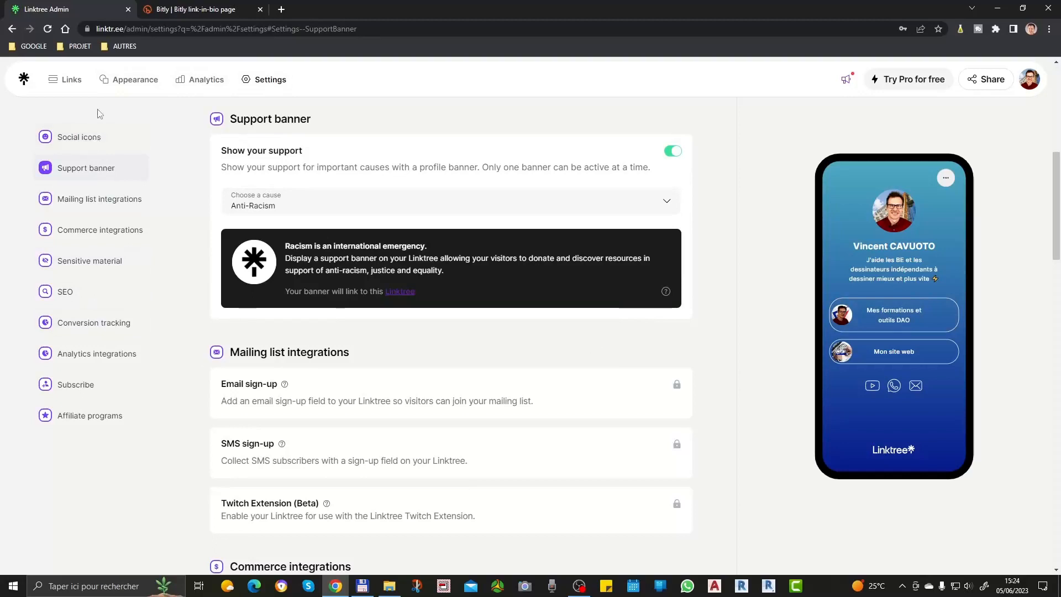
pyautogui.click(135, 88)
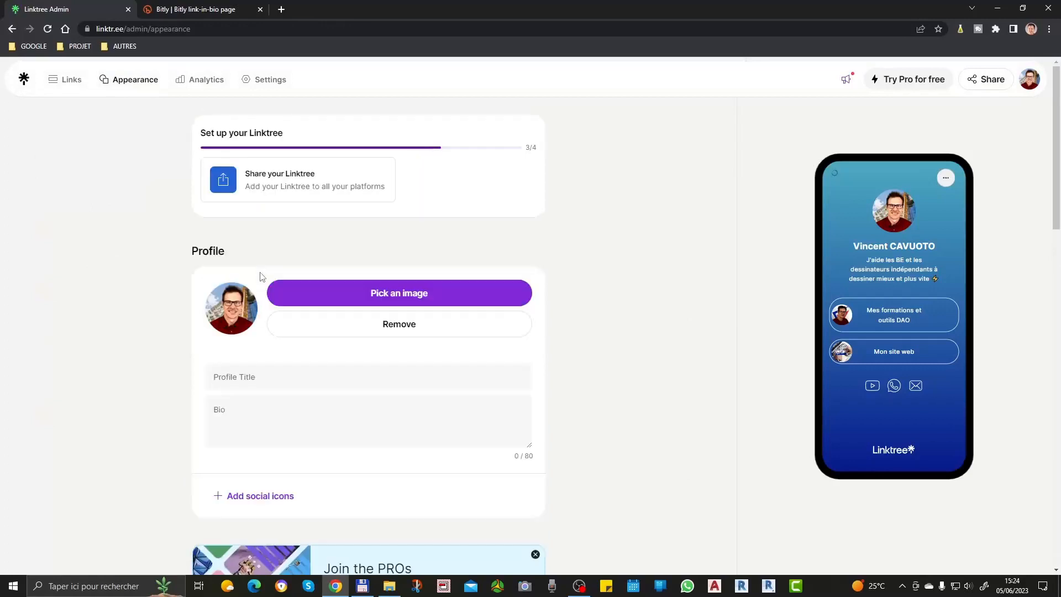
pyautogui.scroll(-1, 251, 380)
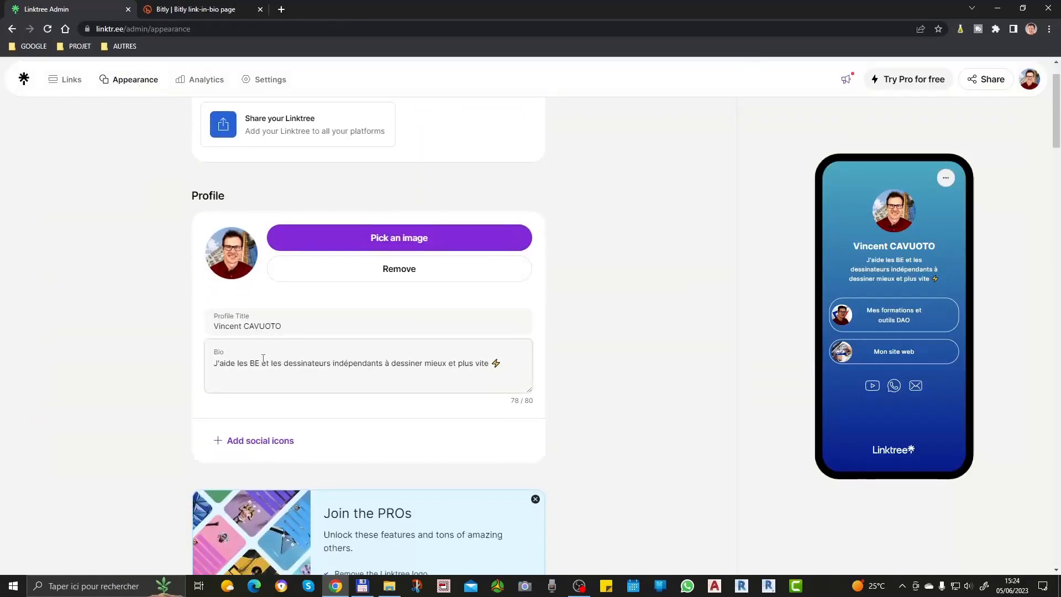
pyautogui.scroll(-10, 263, 358)
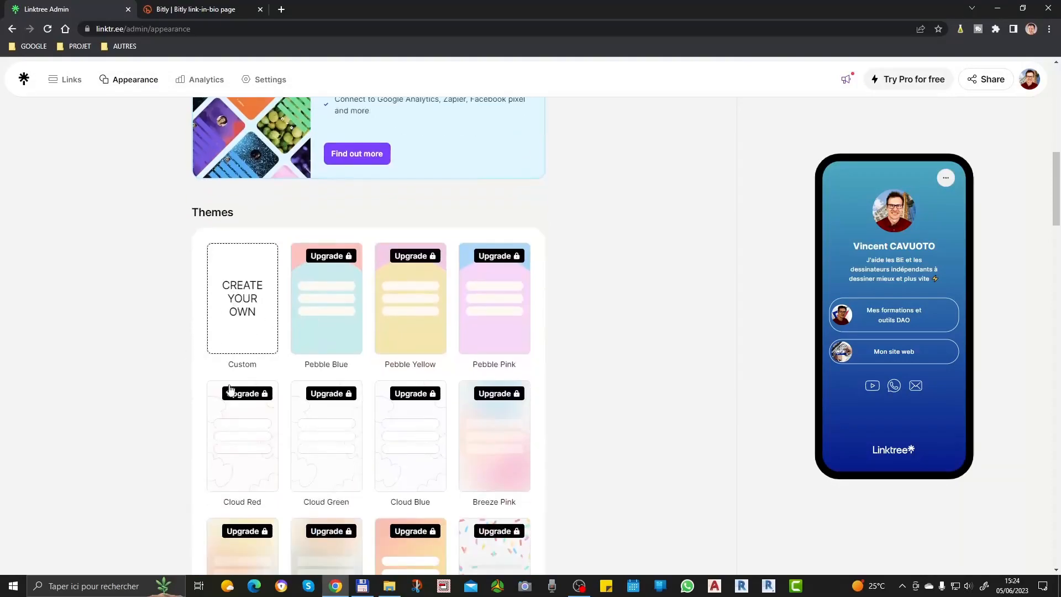
pyautogui.scroll(-8, 241, 296)
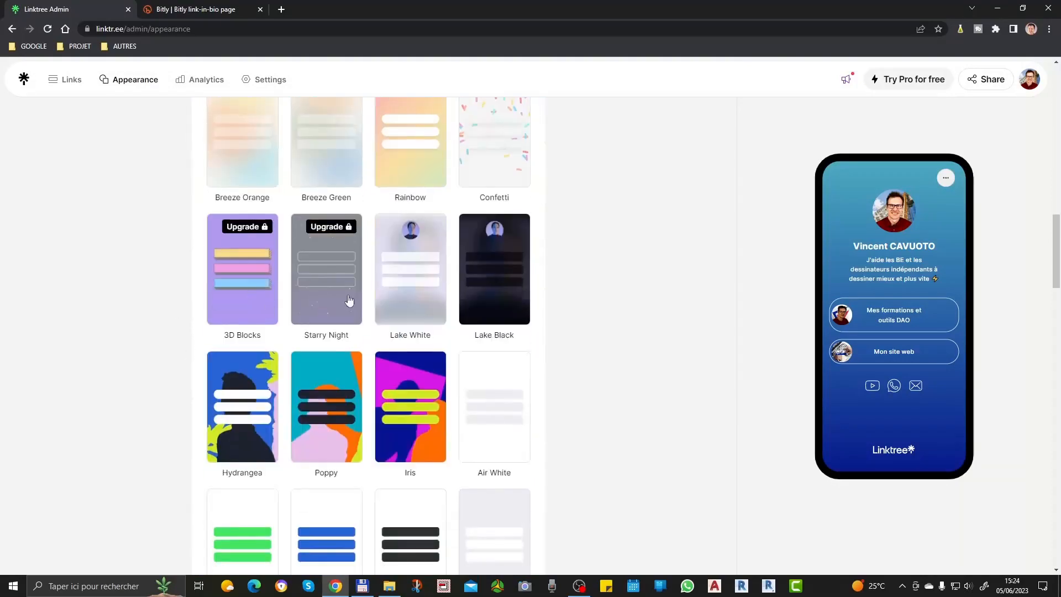
pyautogui.scroll(2, 552, 280)
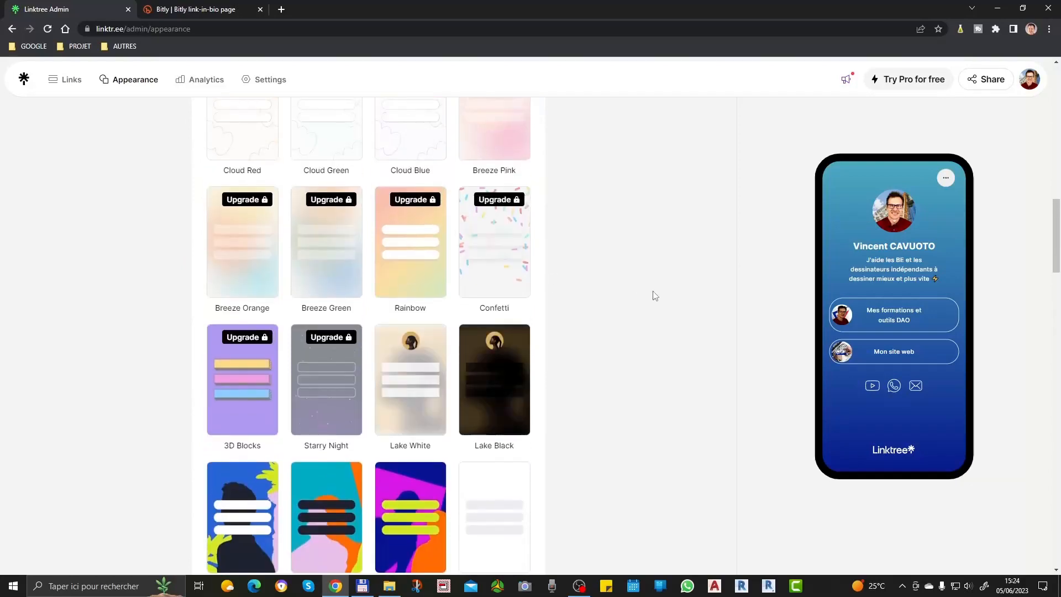
pyautogui.scroll(-3, 654, 295)
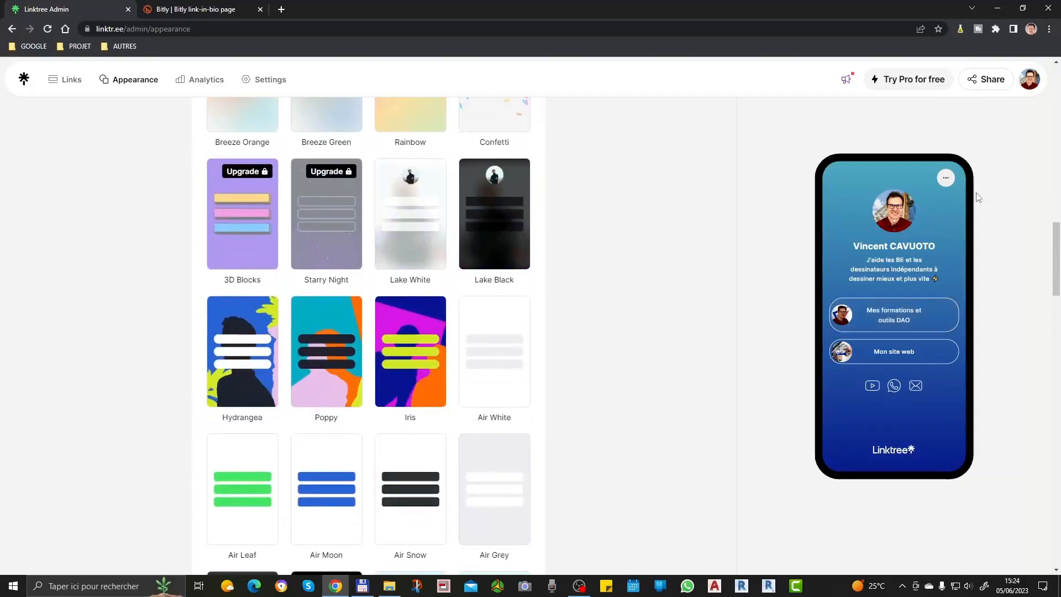
pyautogui.scroll(-4, 575, 288)
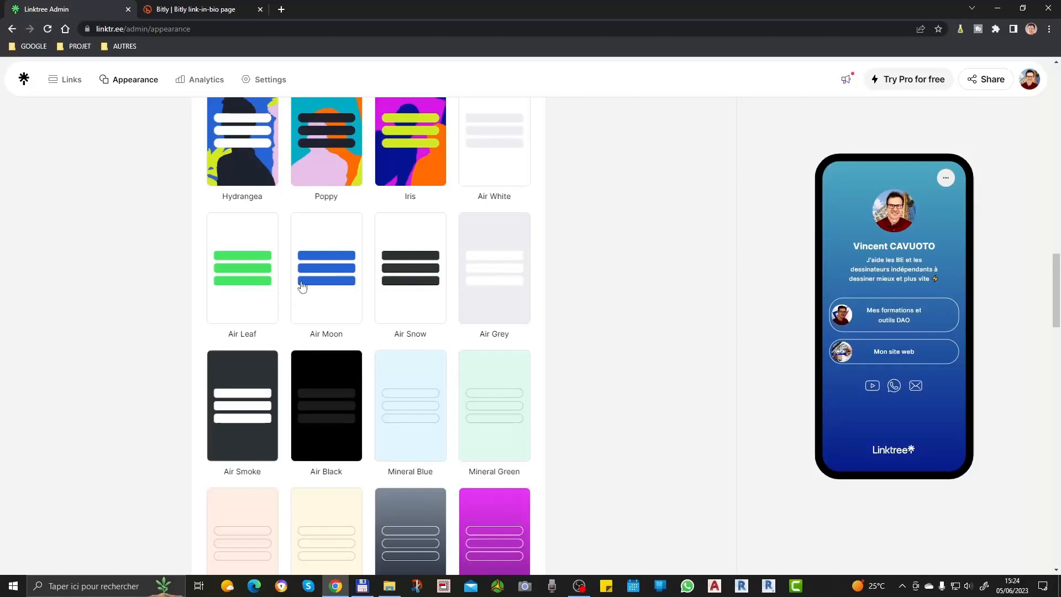
pyautogui.scroll(2, 313, 258)
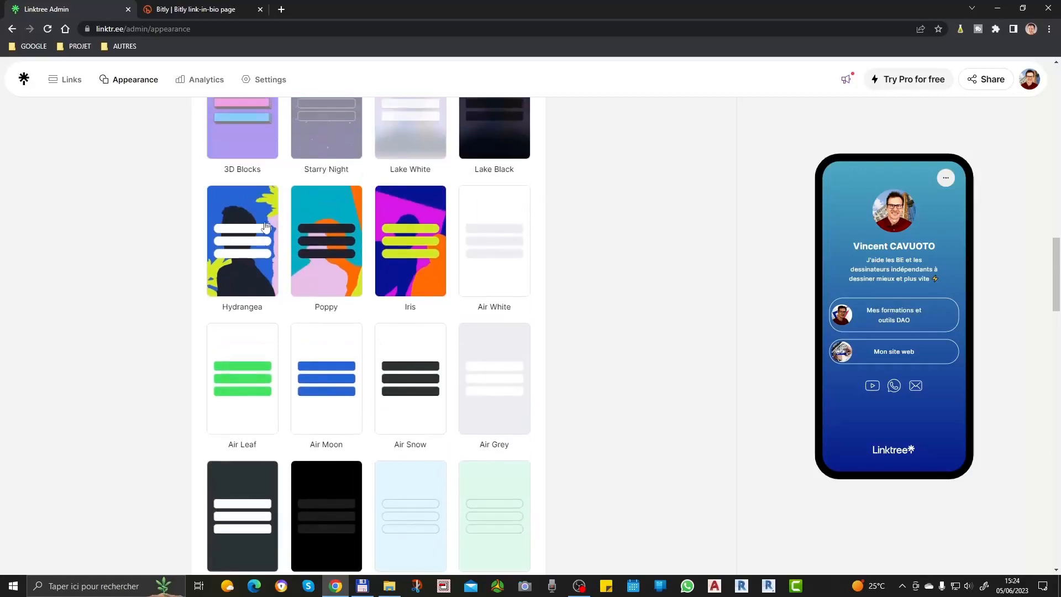
# - Examine the remaining Linktree themes through to the end of the theme gallery
pyautogui.scroll(-8, 370, 226)
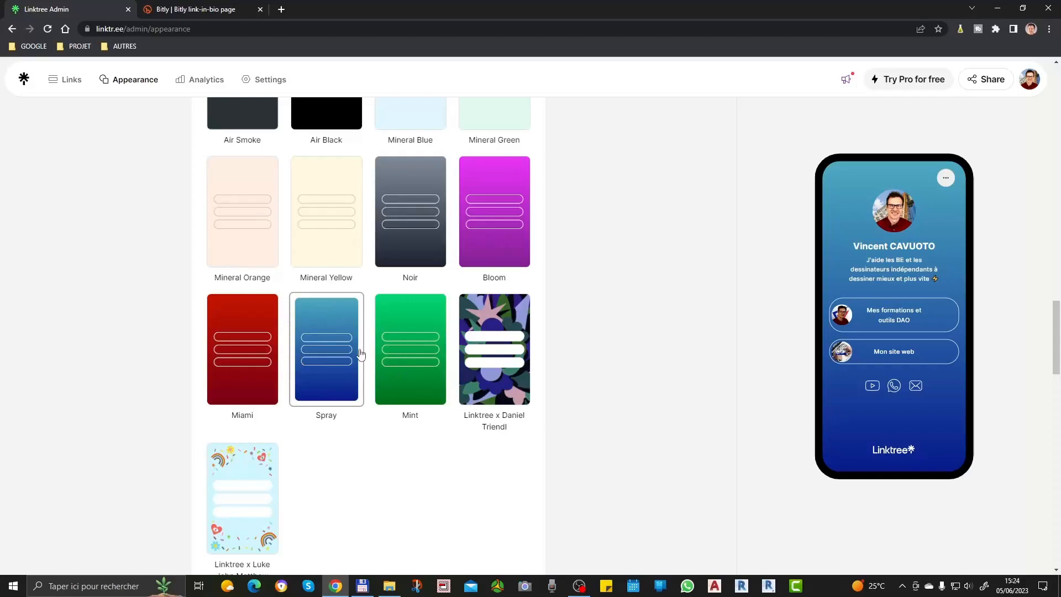
pyautogui.scroll(-2, 352, 356)
pyautogui.scroll(-1, 351, 354)
pyautogui.scroll(2, 351, 353)
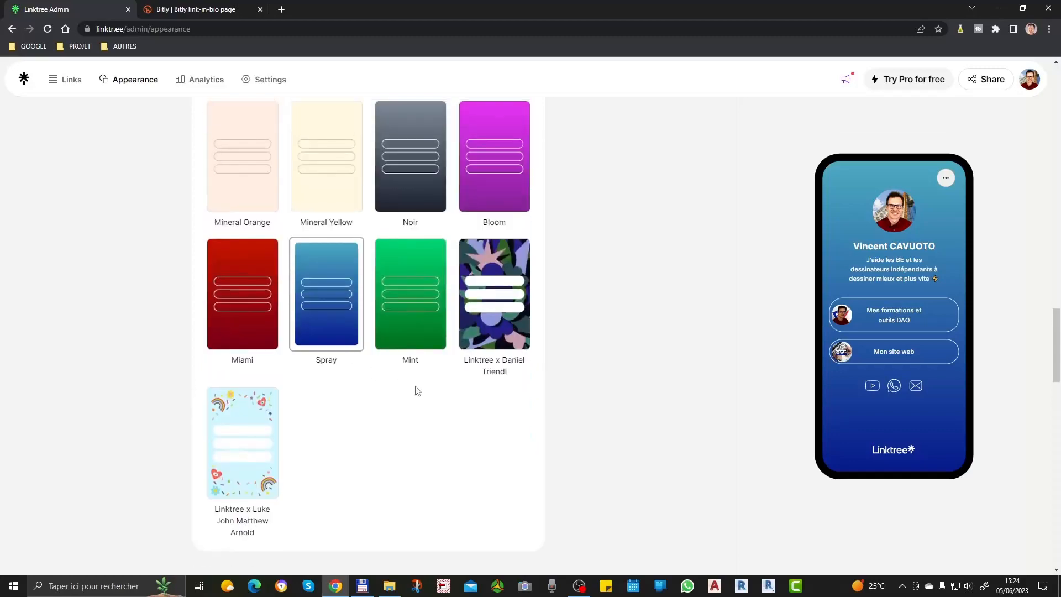
# - Examine Linktree's custom appearance options for backgrounds, button styles and colors, fonts and logo hiding, and return to the profile section
pyautogui.scroll(-10, 415, 390)
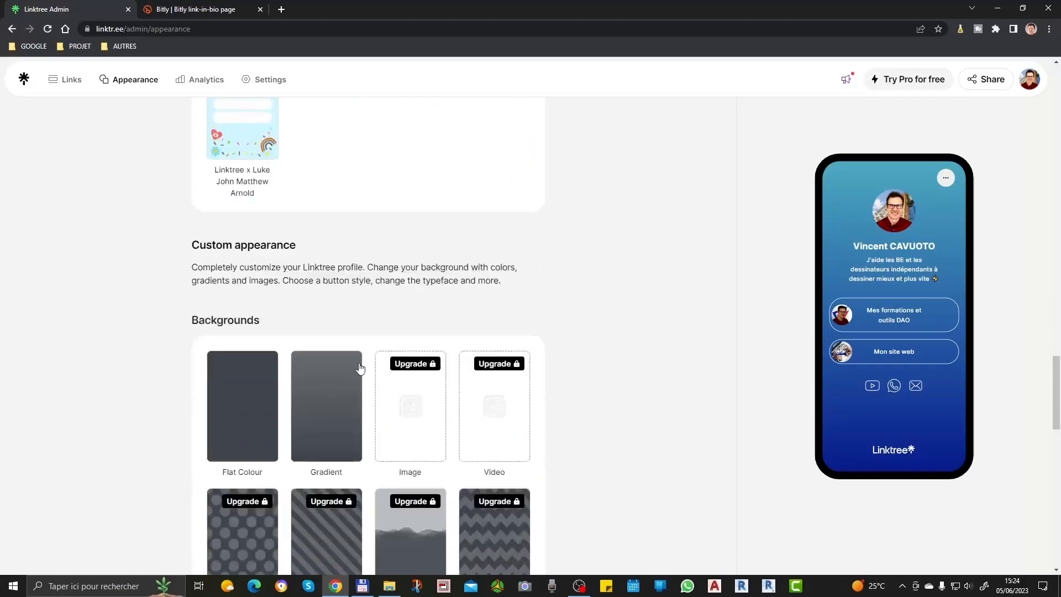
pyautogui.scroll(-2, 362, 363)
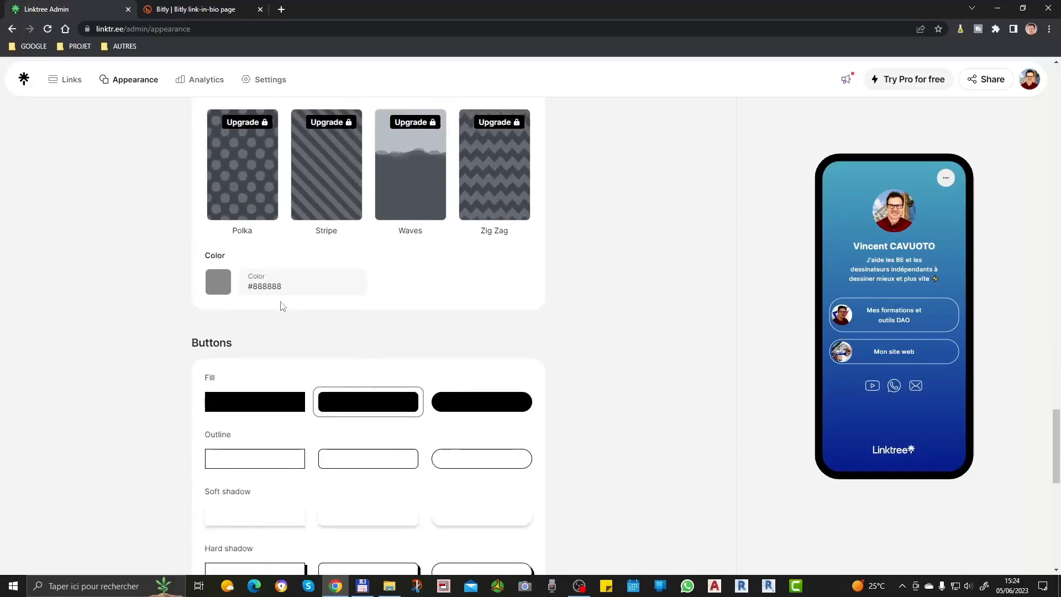
pyautogui.scroll(-2, 302, 310)
pyautogui.scroll(-3, 343, 353)
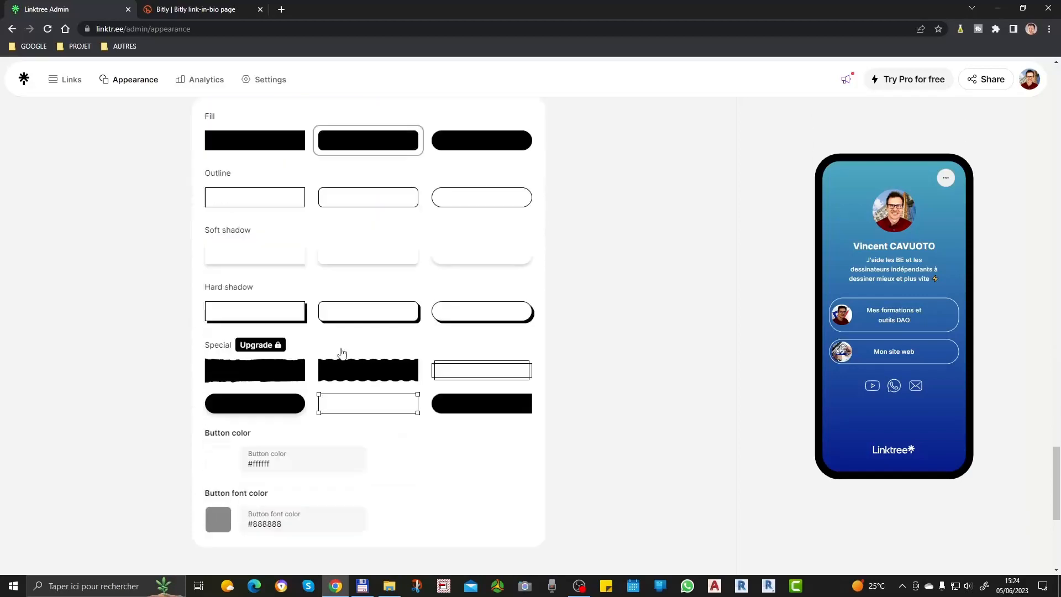
pyautogui.scroll(-1, 345, 343)
pyautogui.scroll(-1, 297, 421)
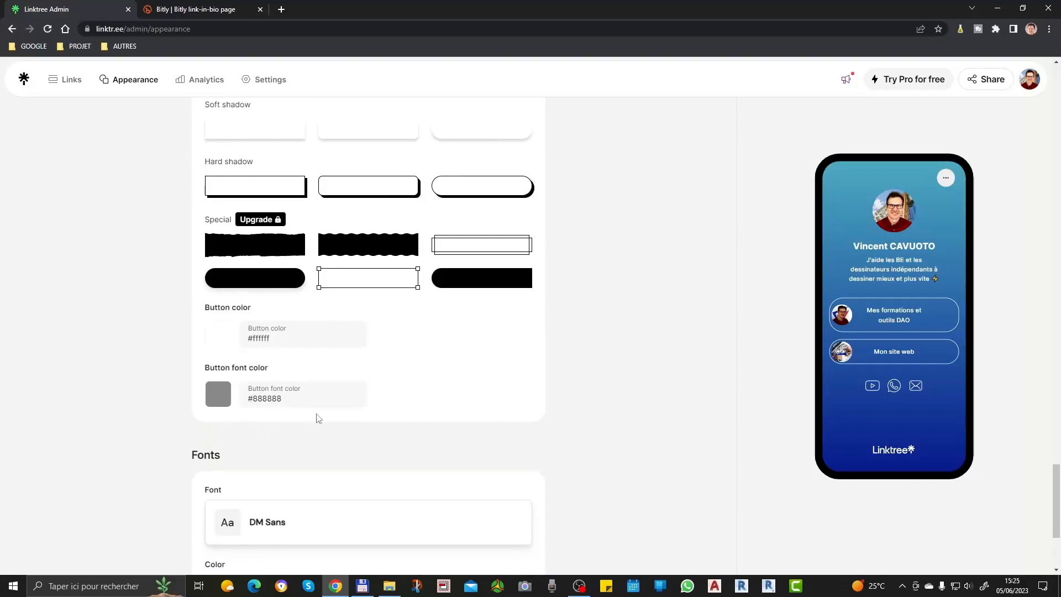
pyautogui.scroll(-3, 299, 343)
pyautogui.scroll(3, 307, 339)
pyautogui.scroll(2, 295, 196)
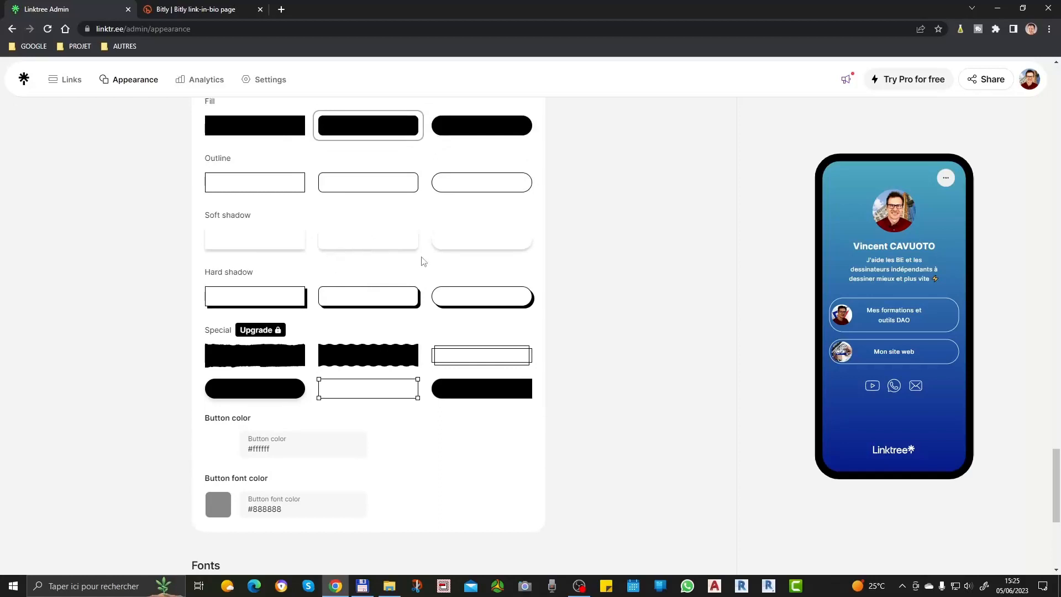
pyautogui.scroll(-5, 350, 277)
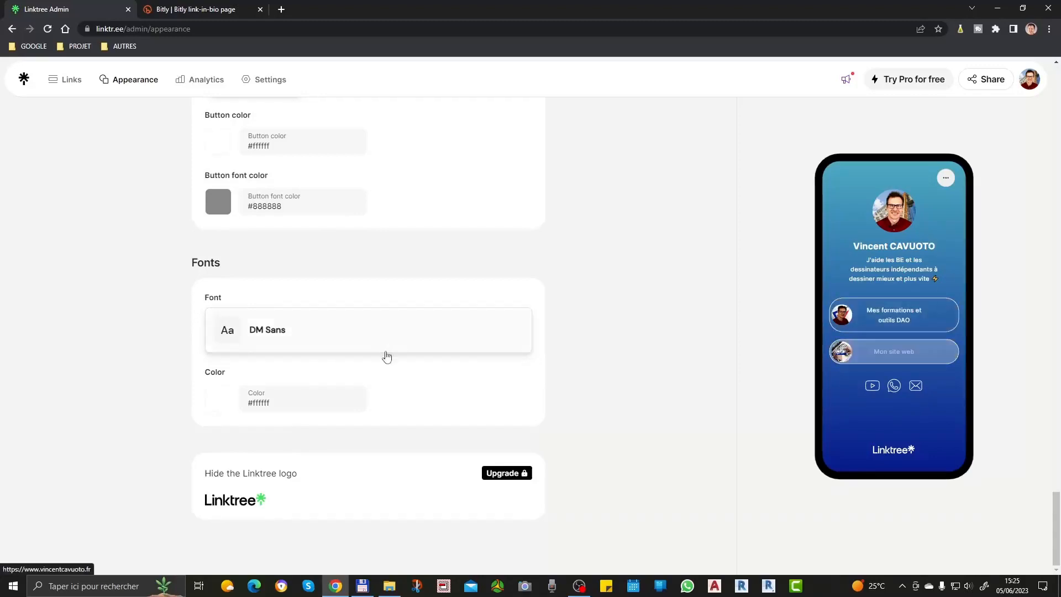
pyautogui.scroll(3, 345, 341)
pyautogui.scroll(10, 345, 342)
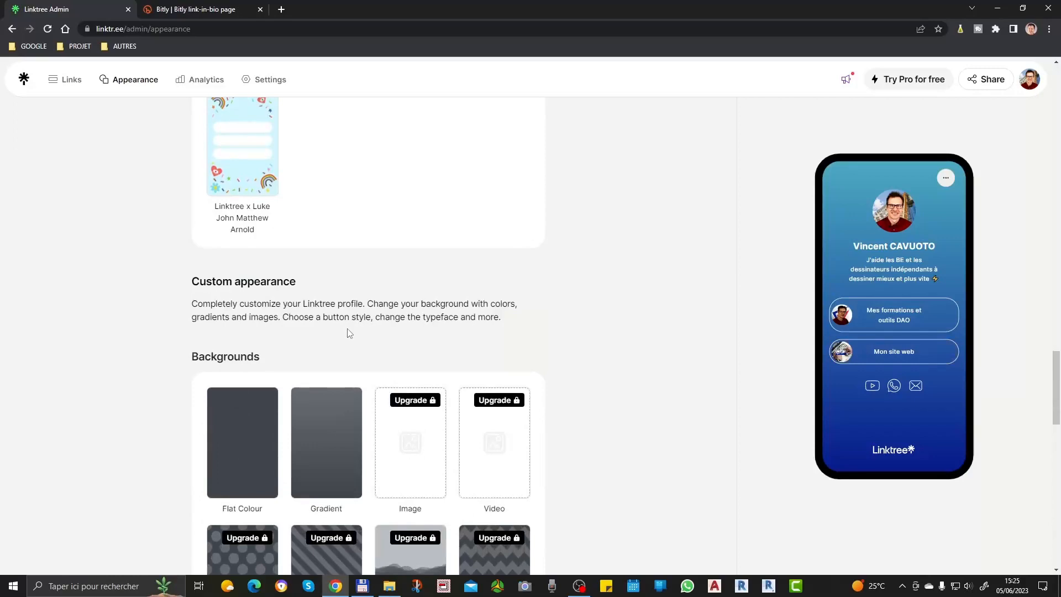
pyautogui.scroll(5, 346, 333)
pyautogui.scroll(12, 349, 331)
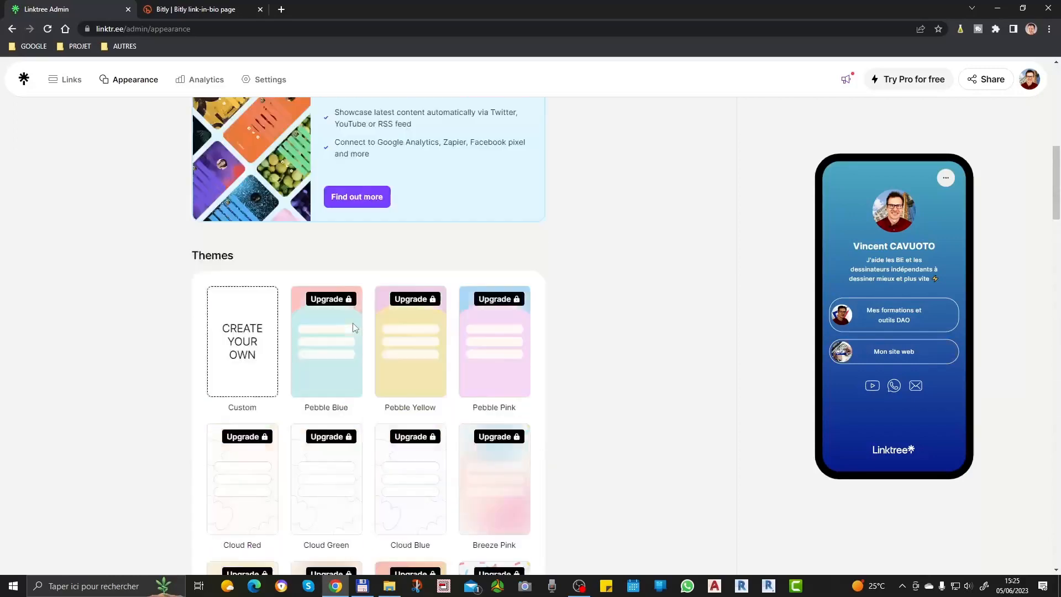
pyautogui.scroll(6, 354, 322)
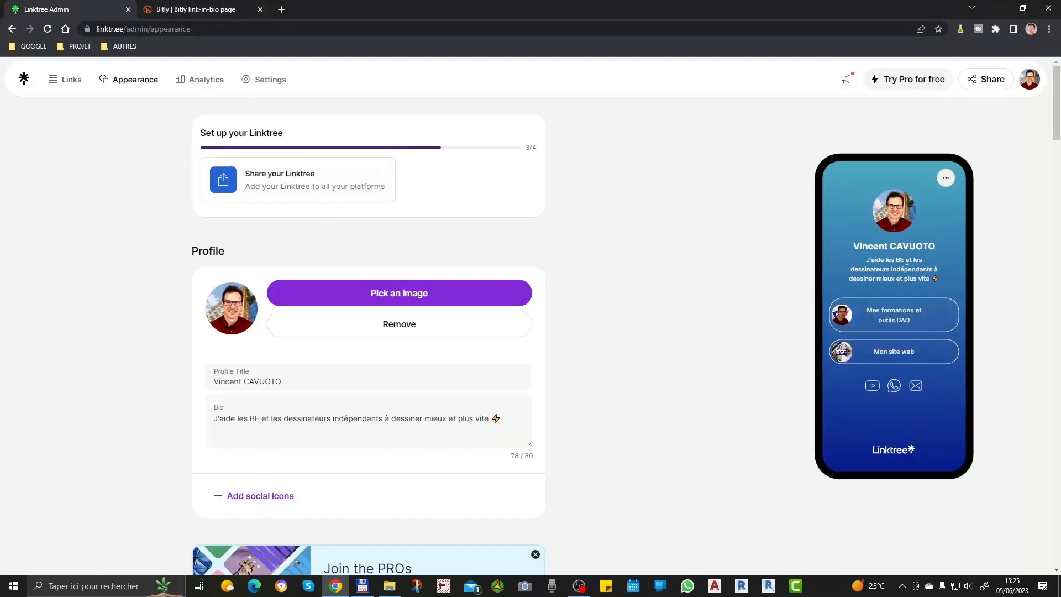
# - Switch to Bitly and set the Classic layout's button color to bright blue #117CEE
pyautogui.click(188, 8)
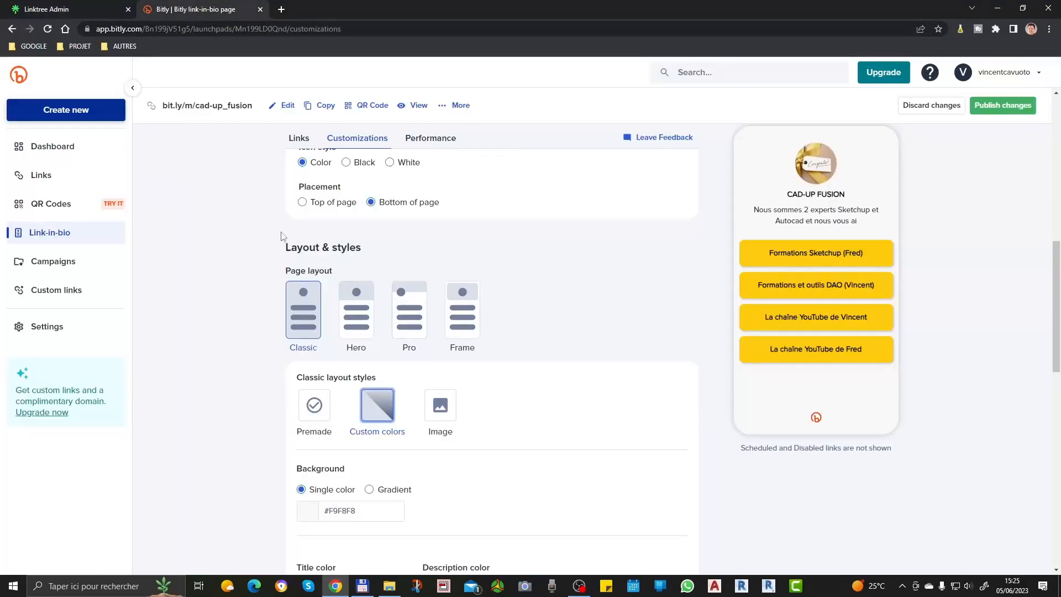
pyautogui.scroll(5, 719, 309)
pyautogui.scroll(-10, 398, 402)
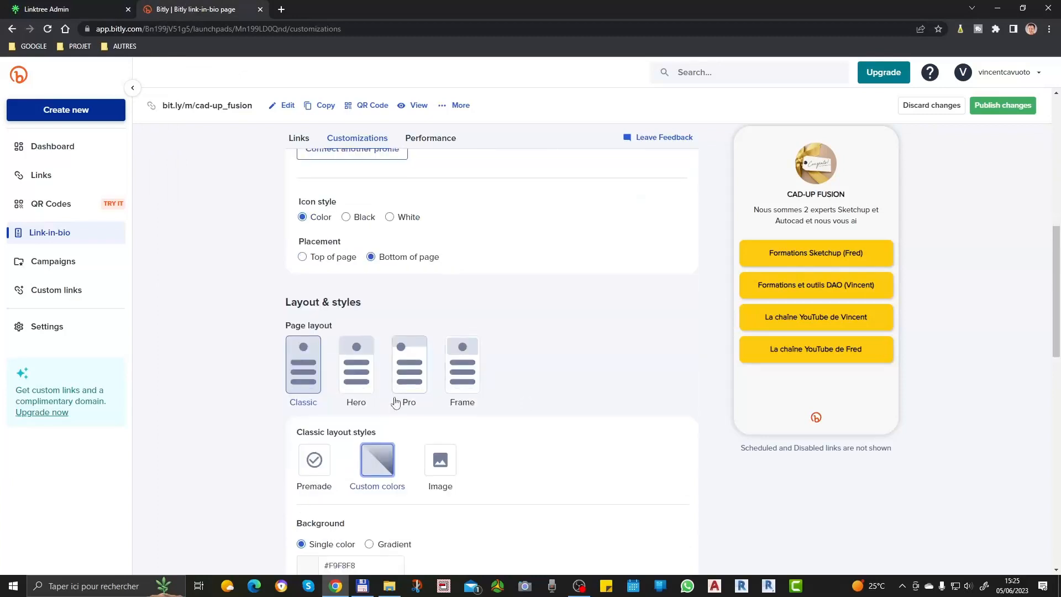
pyautogui.scroll(2, 348, 260)
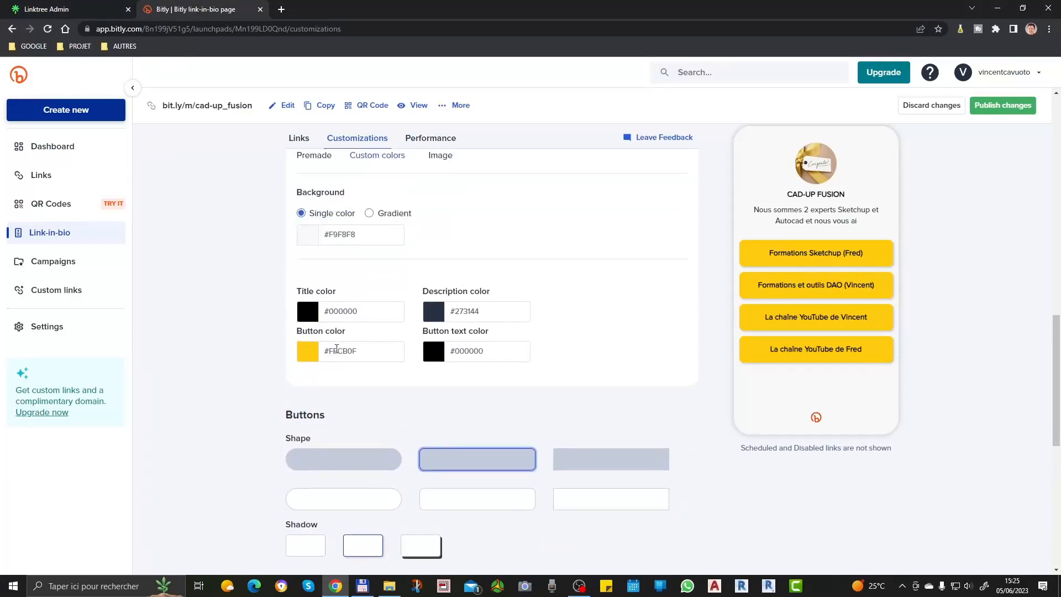
pyautogui.click(318, 356)
pyautogui.moveTo(387, 374)
pyautogui.mouseDown()
pyautogui.moveTo(391, 403)
pyautogui.moveTo(348, 362)
pyautogui.moveTo(385, 393)
pyautogui.moveTo(390, 376)
pyautogui.mouseUp()
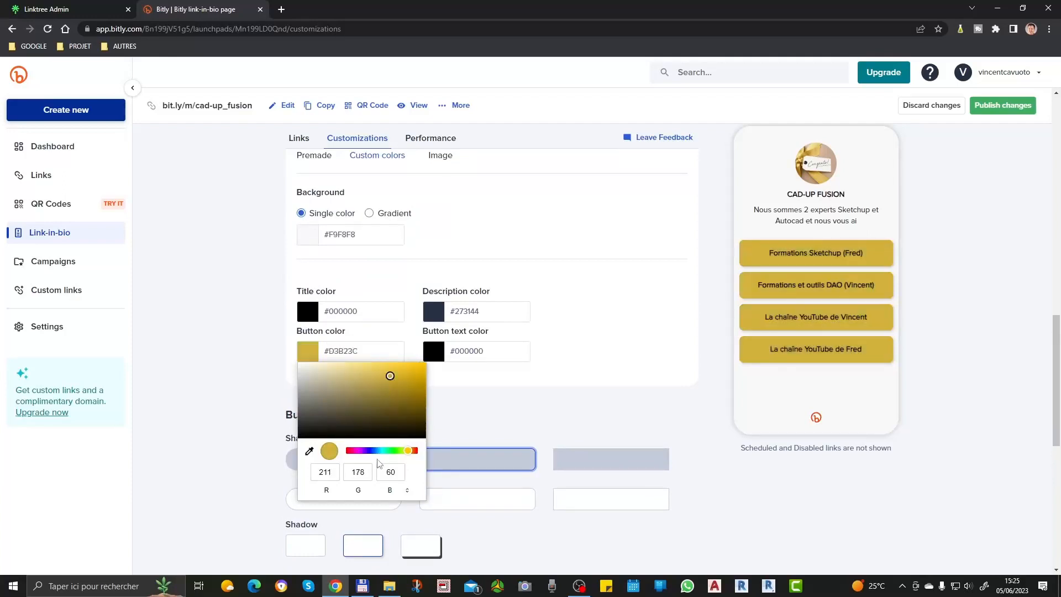
pyautogui.moveTo(397, 455); pyautogui.dragTo(391, 451)
pyautogui.moveTo(395, 387)
pyautogui.mouseDown()
pyautogui.moveTo(413, 372)
pyautogui.moveTo(395, 398)
pyautogui.mouseUp()
pyautogui.click(377, 450)
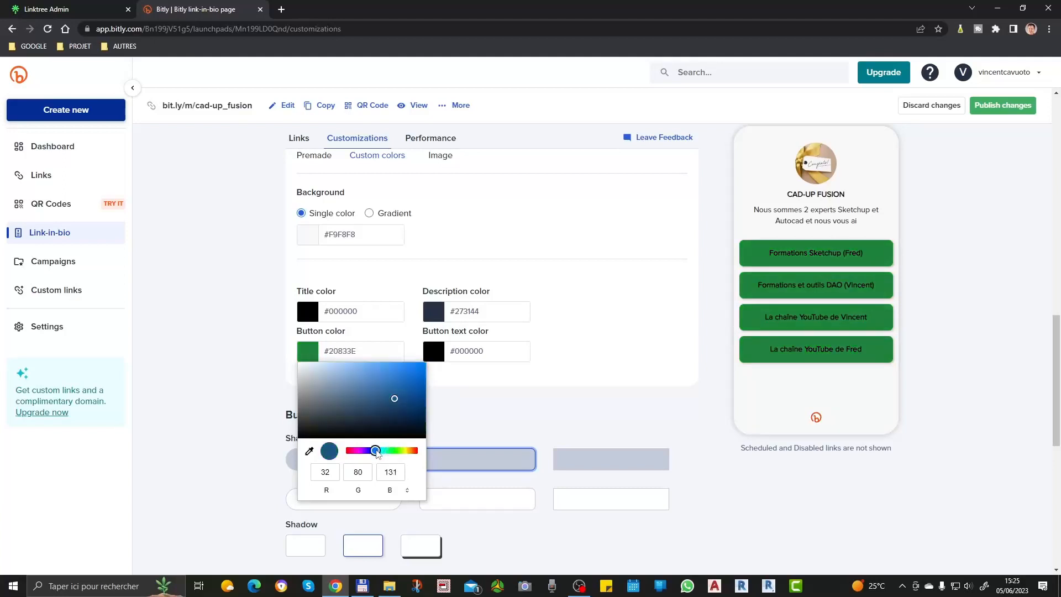
pyautogui.moveTo(402, 403)
pyautogui.mouseDown()
pyautogui.moveTo(388, 366)
pyautogui.moveTo(391, 378)
pyautogui.mouseUp()
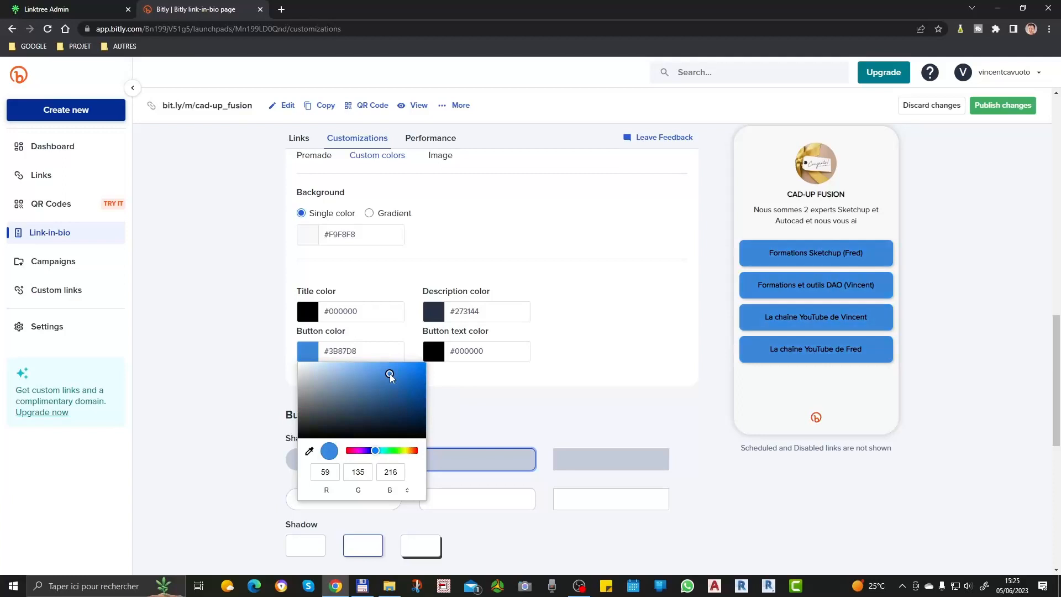
pyautogui.click(409, 374)
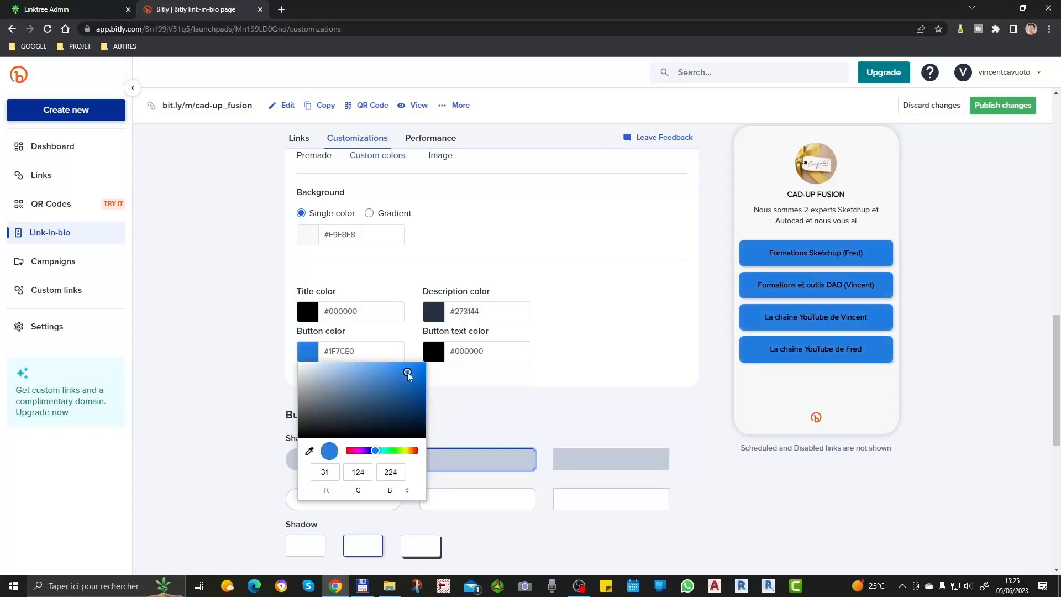
pyautogui.click(415, 369)
pyautogui.click(256, 429)
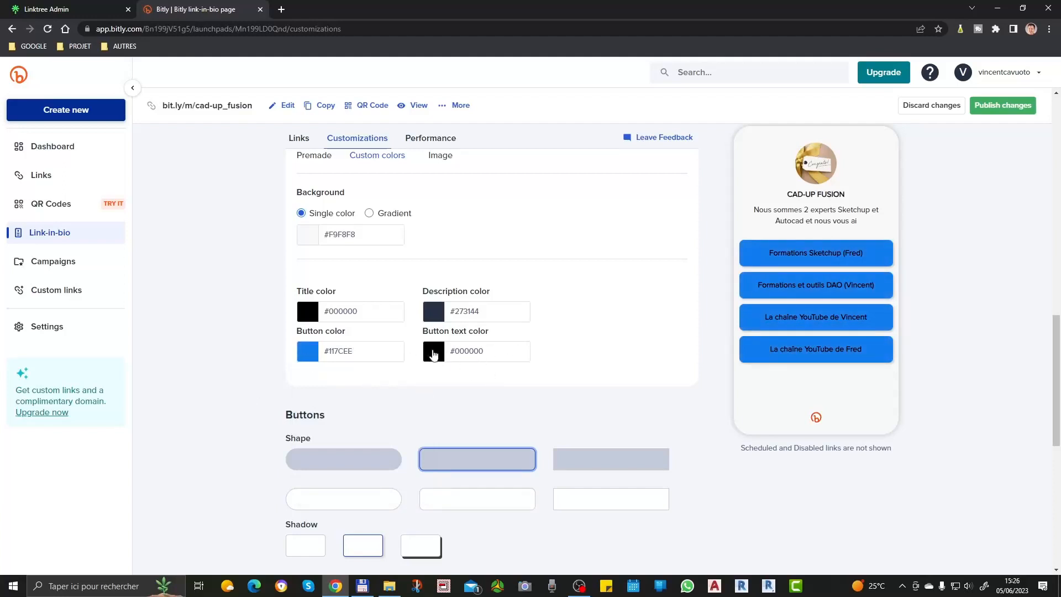
# - Set the button text color to white #FFFFFF
pyautogui.click(434, 354)
pyautogui.moveTo(453, 428); pyautogui.dragTo(413, 360)
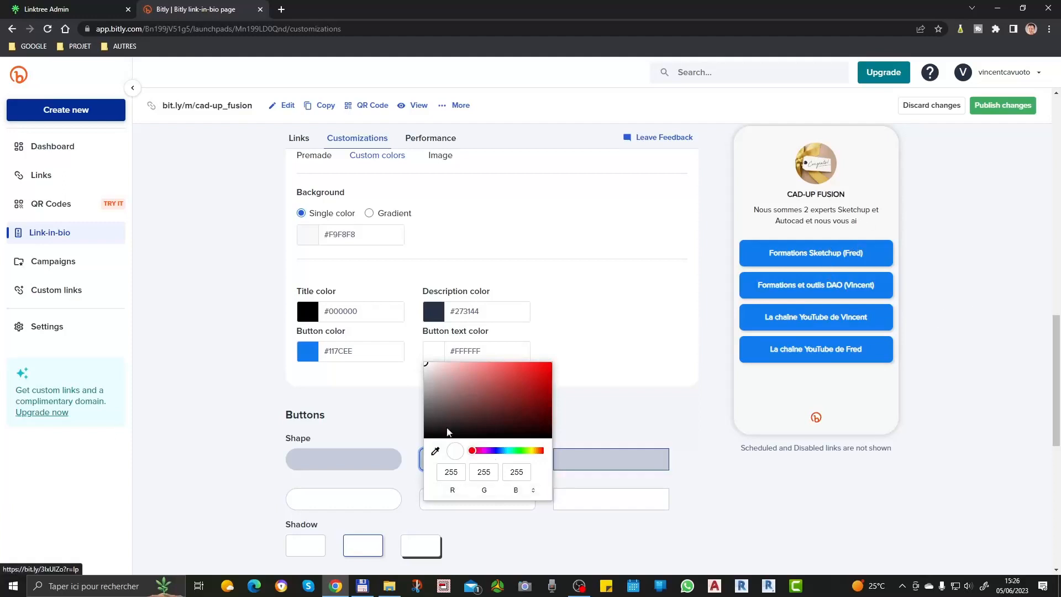
pyautogui.click(271, 387)
pyautogui.scroll(1, 839, 193)
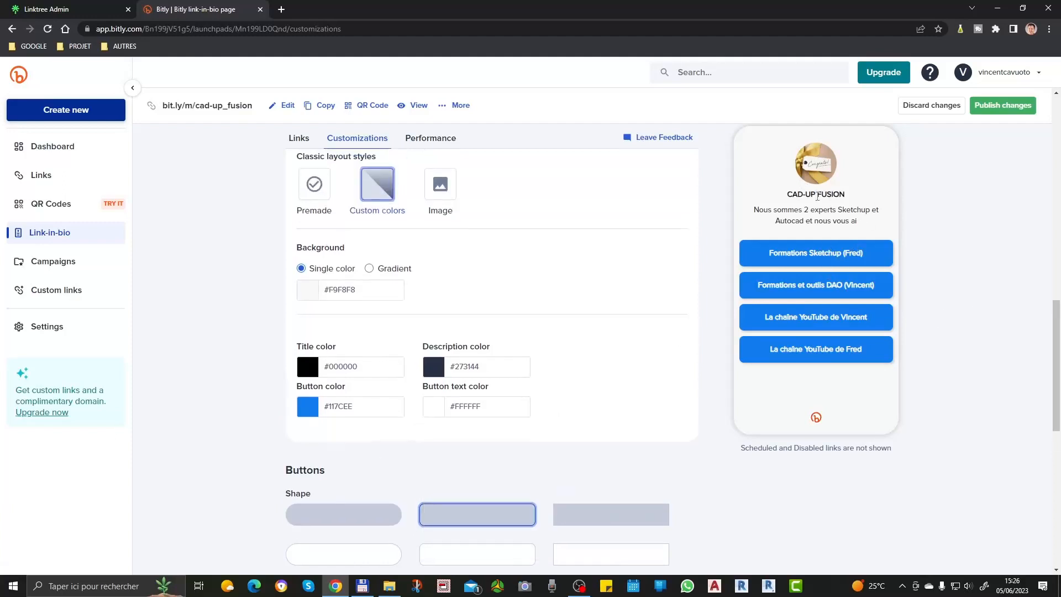
# - Preview the filled pill and square button shapes, and reselect the filled slightly rounded shape
pyautogui.scroll(-4, 507, 344)
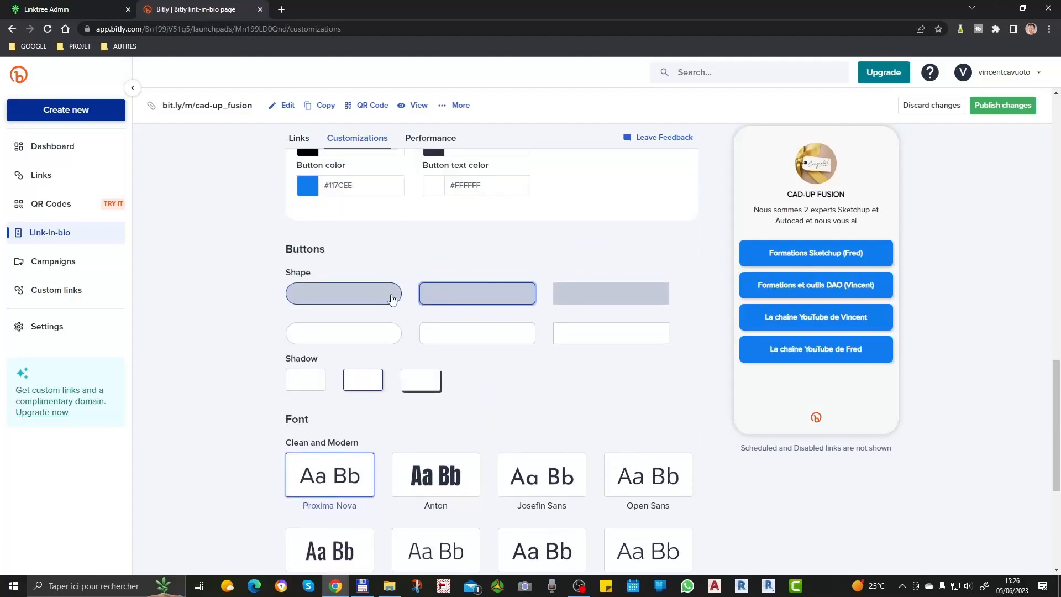
pyautogui.click(390, 295)
pyautogui.click(634, 288)
pyautogui.click(489, 289)
# - Preview the Anton font on the Bitly page and restore Proxima Nova
pyautogui.scroll(-4, 380, 226)
pyautogui.click(442, 262)
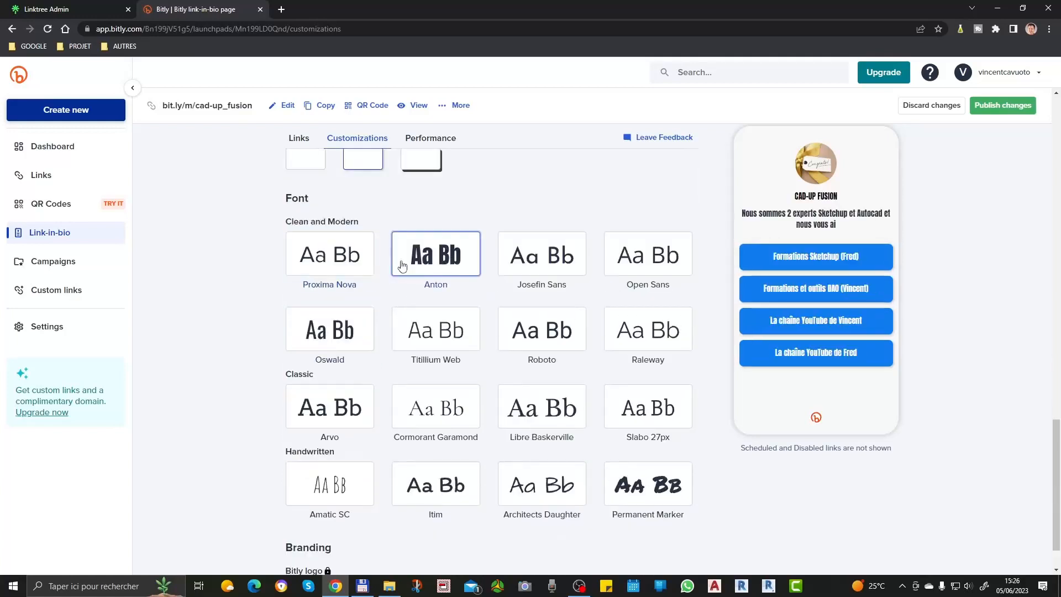
pyautogui.click(310, 258)
pyautogui.scroll(-2, 556, 276)
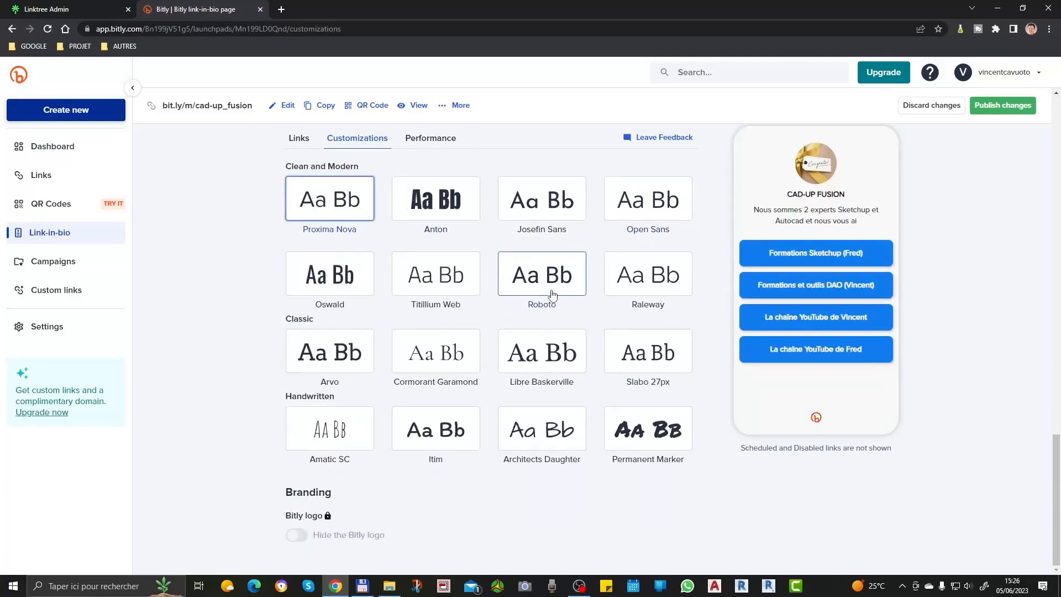
# - Open Bitly's list of shortened links and examine the first YouTube link's short URL and engagement details
pyautogui.scroll(8, 357, 453)
pyautogui.scroll(6, 357, 453)
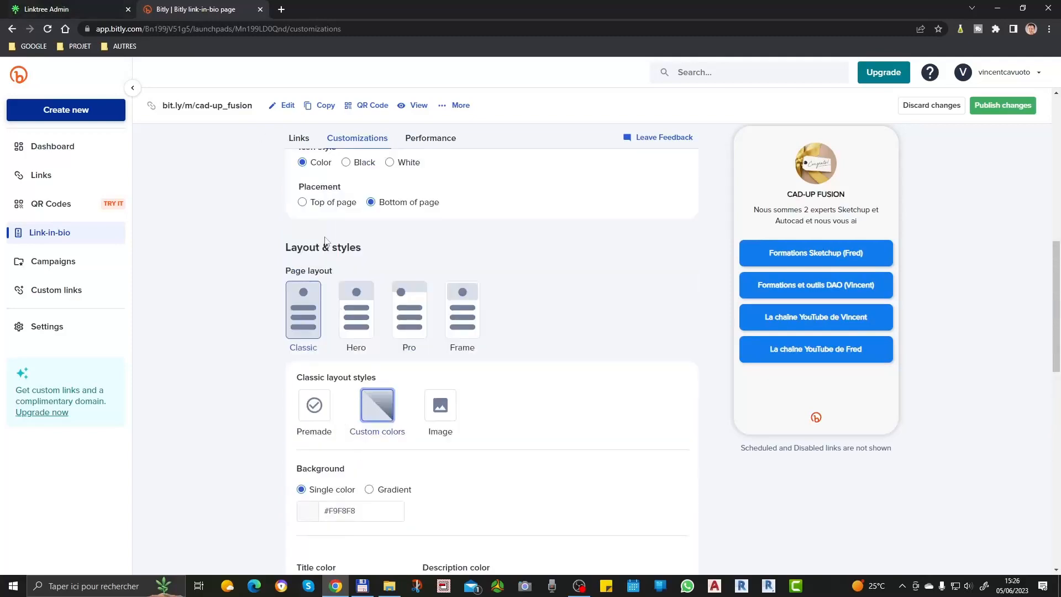
pyautogui.scroll(10, 315, 239)
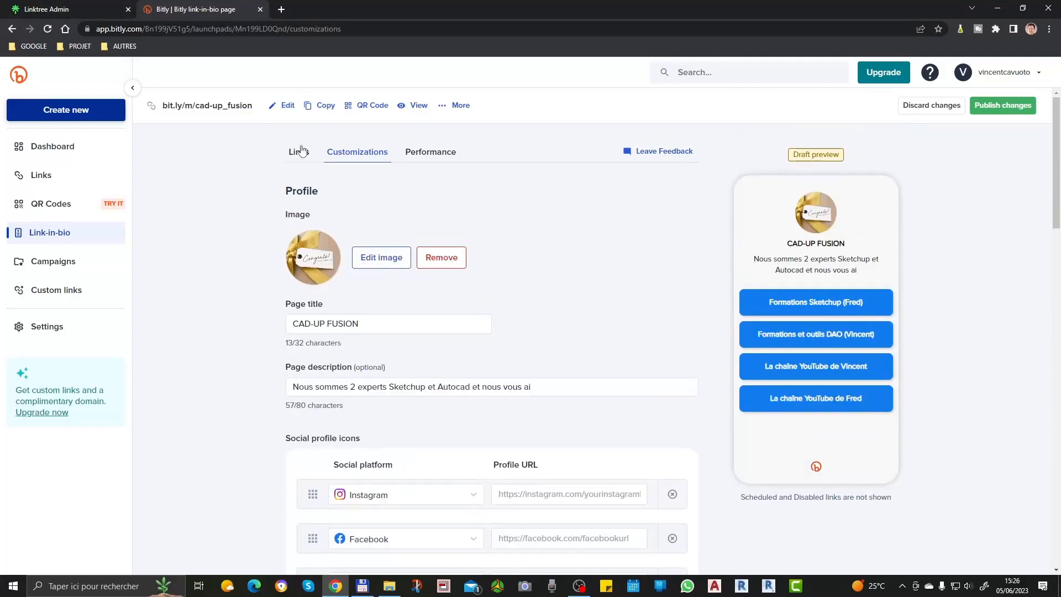
pyautogui.click(53, 176)
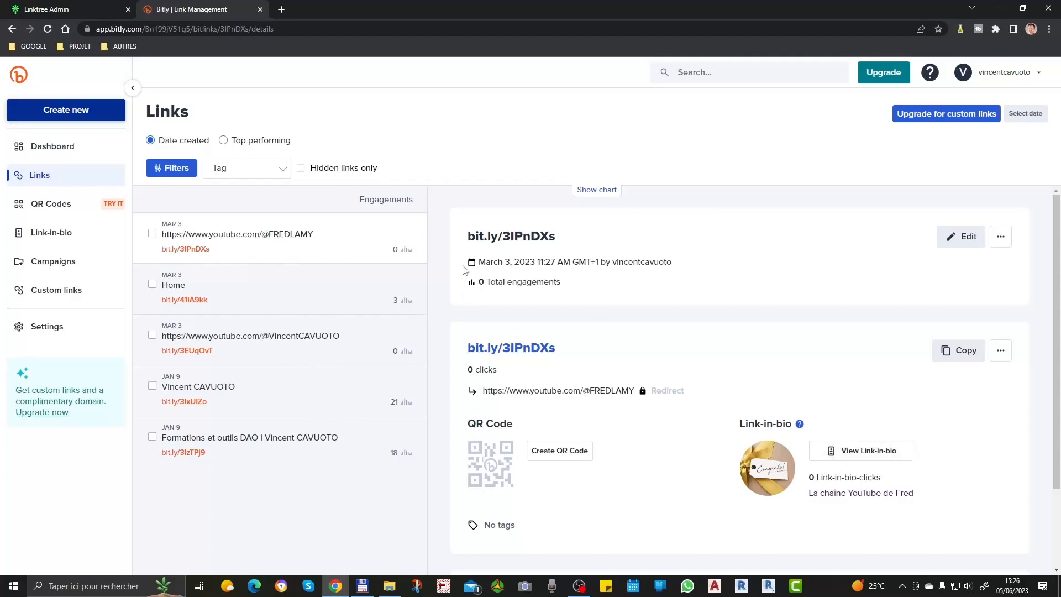
pyautogui.moveTo(469, 233); pyautogui.dragTo(566, 247)
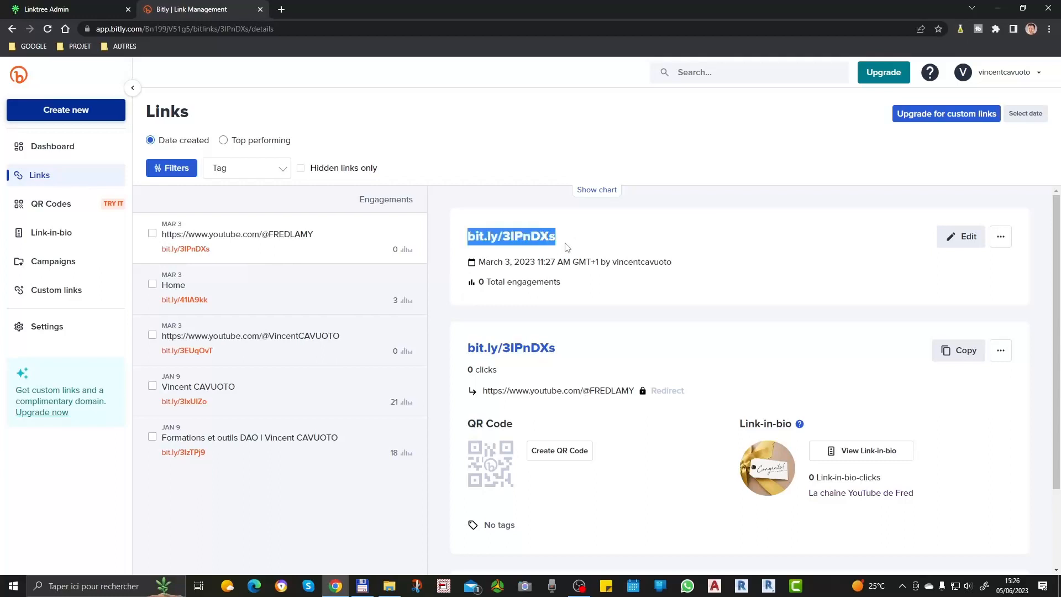
pyautogui.click(571, 241)
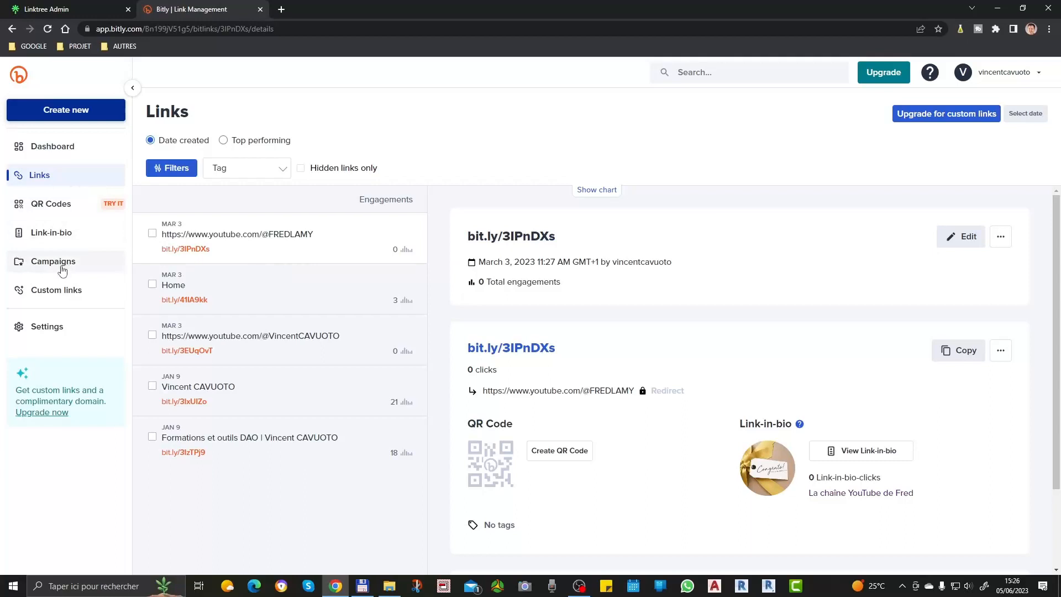
# - Check Bitly's dashboard and return to the links list to review the engagement statistics of each link
pyautogui.click(54, 149)
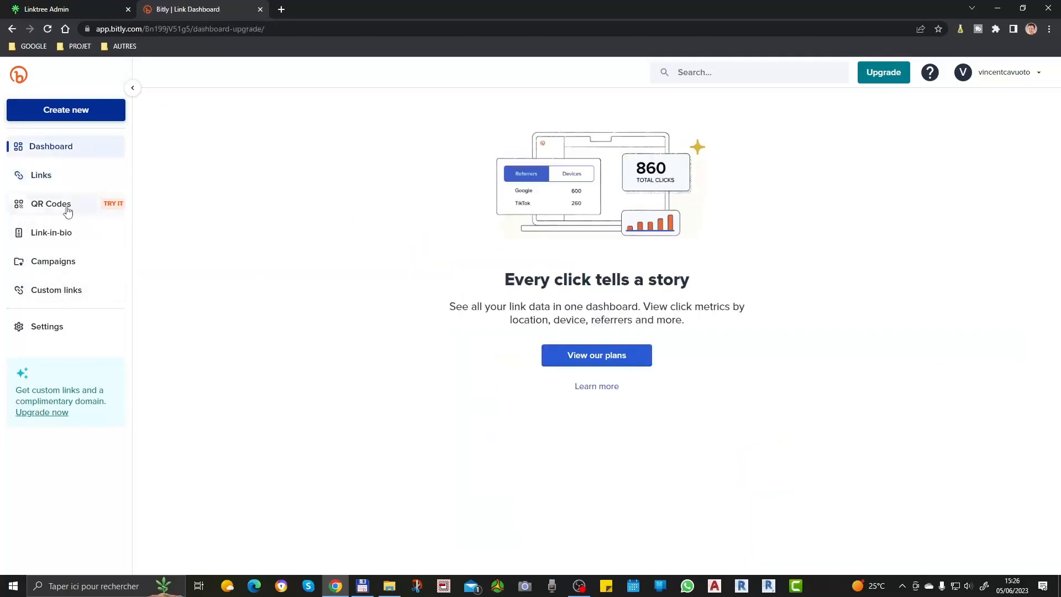
pyautogui.click(47, 176)
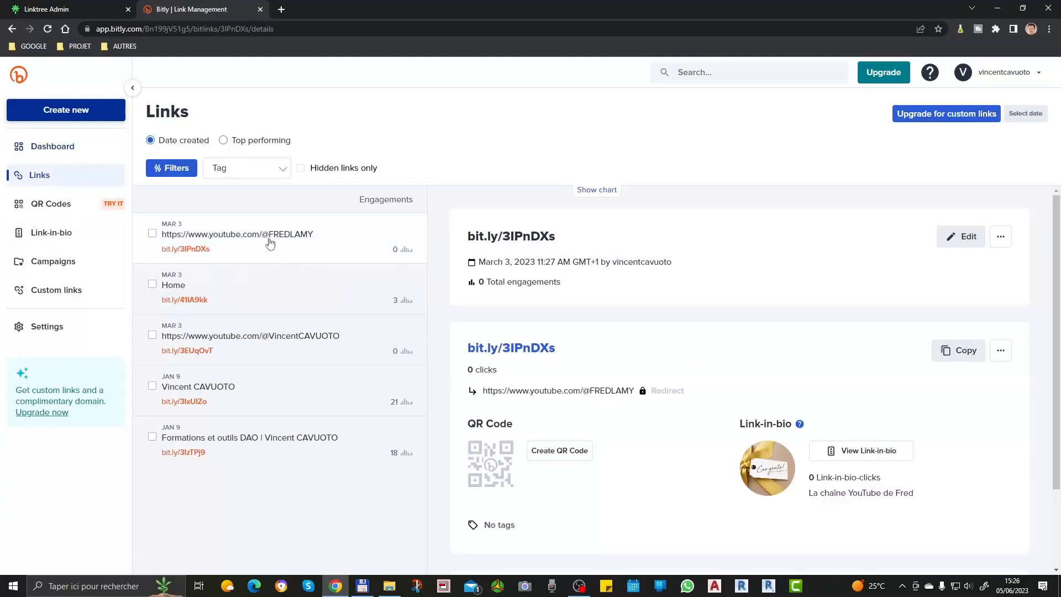
pyautogui.scroll(-2, 701, 383)
pyautogui.scroll(1, 664, 398)
pyautogui.scroll(-1, 608, 432)
pyautogui.scroll(2, 540, 467)
# - Switch to Linktree and examine its lifetime analytics, activity, top performing links, subscribers and commerce statistics
pyautogui.click(83, 7)
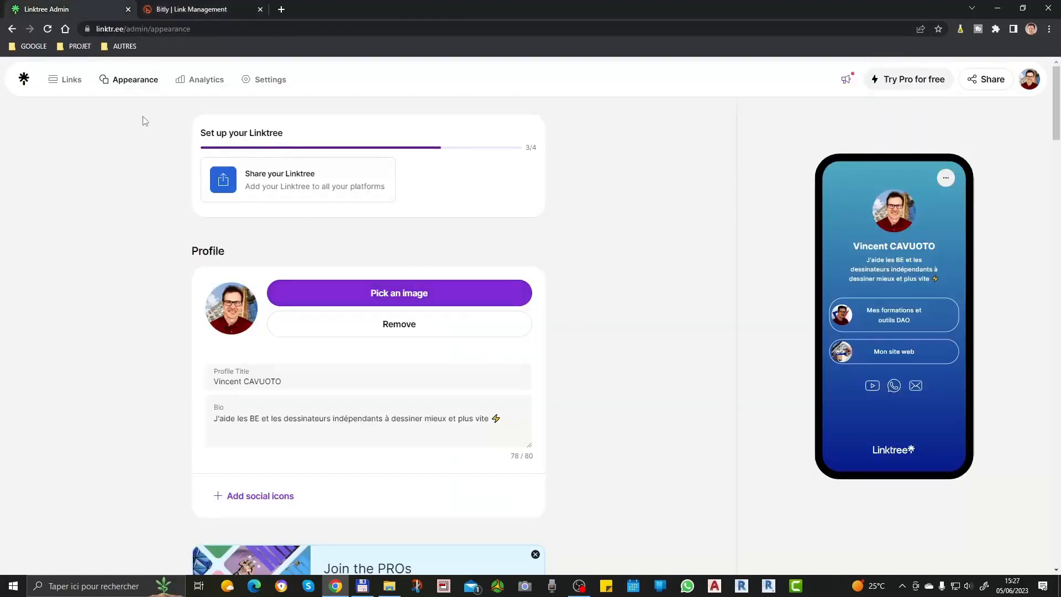
pyautogui.click(211, 87)
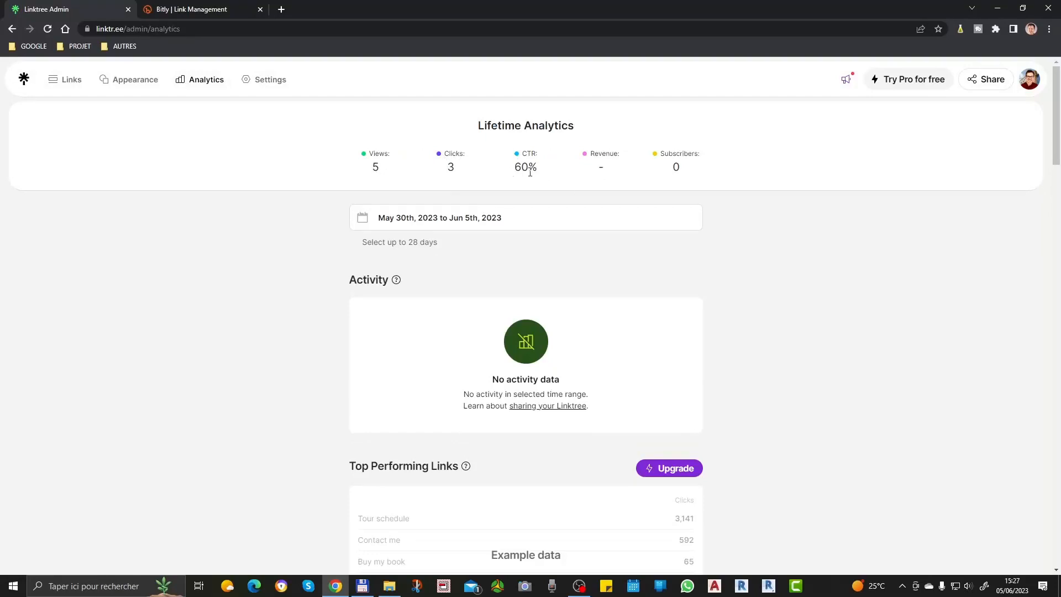
pyautogui.moveTo(518, 171); pyautogui.dragTo(573, 175)
pyautogui.click(499, 173)
pyautogui.click(643, 348)
pyautogui.scroll(-3, 523, 354)
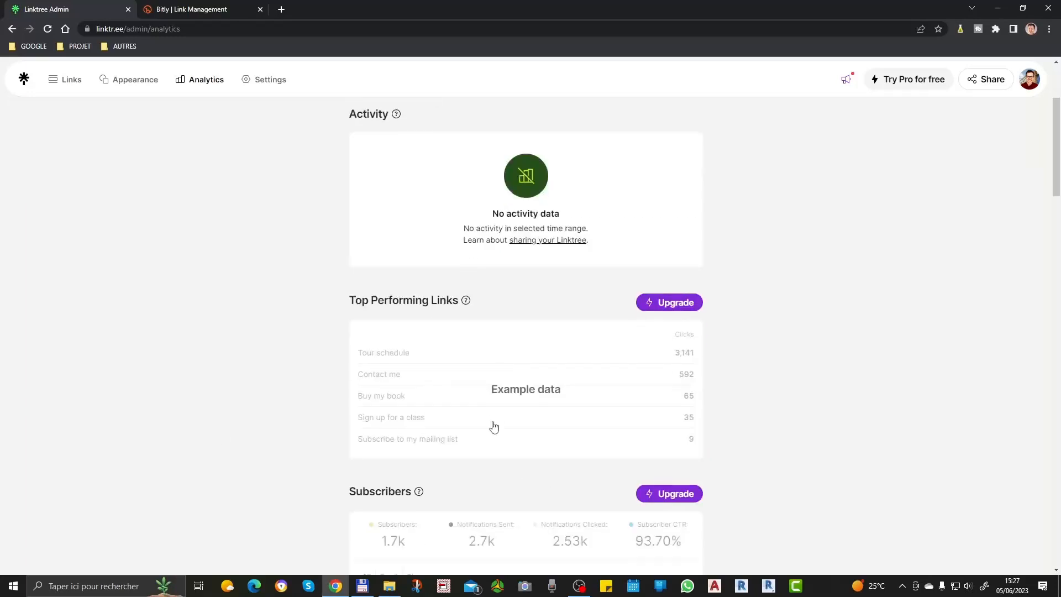
pyautogui.scroll(-9, 494, 427)
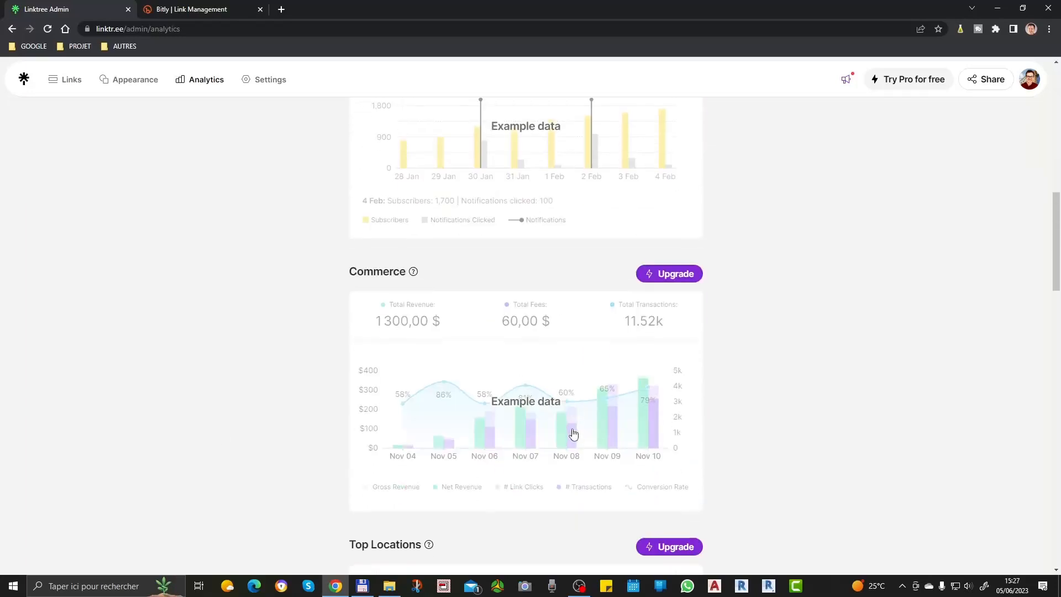
# - Examine the top locations and top referrers sections of Linktree's analytics and return to the lifetime summary
pyautogui.scroll(-8, 500, 360)
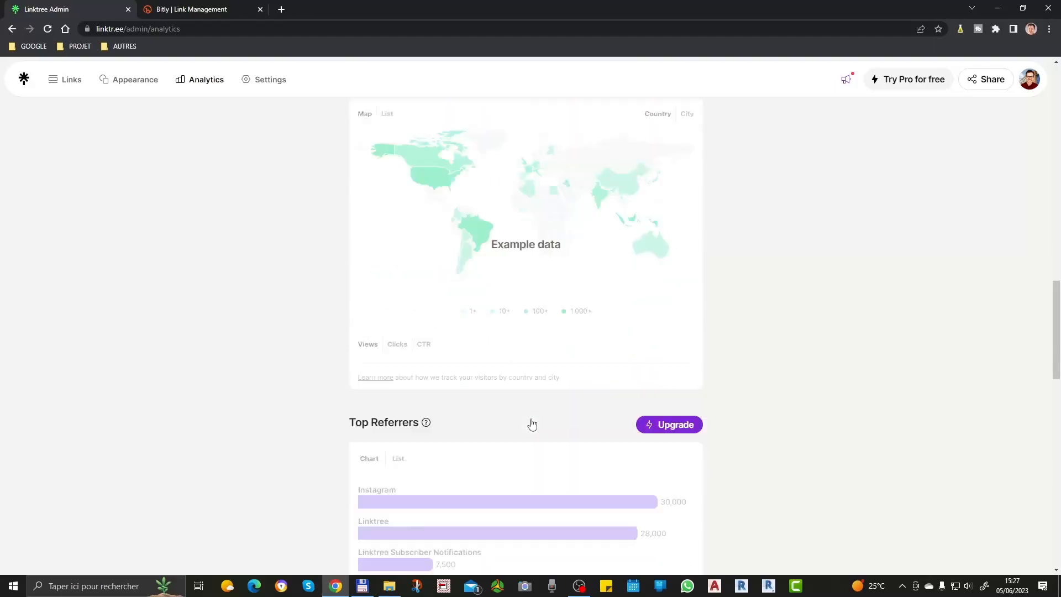
pyautogui.scroll(17, 476, 390)
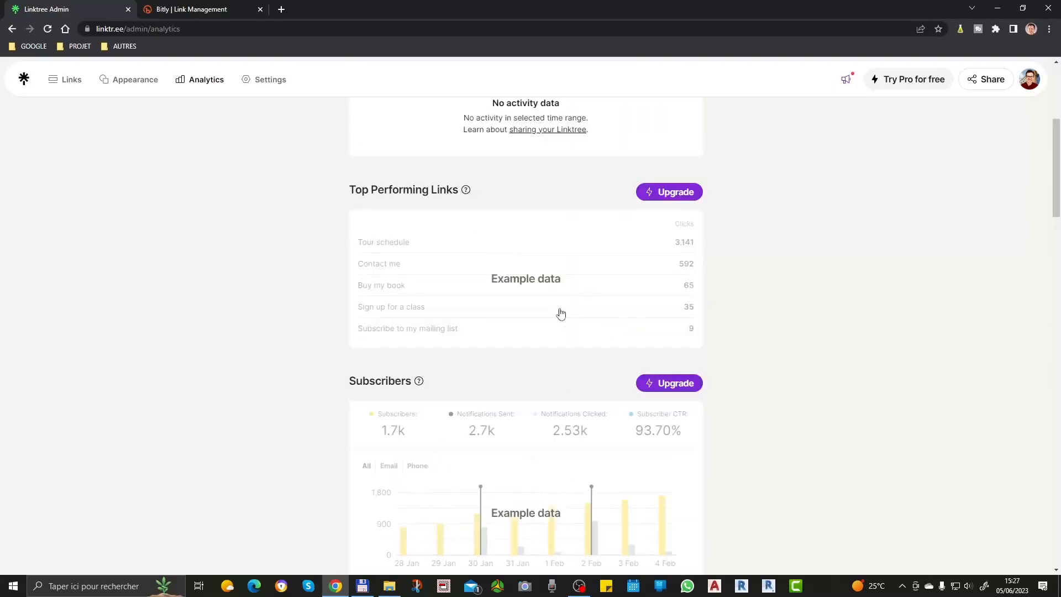
pyautogui.scroll(5, 561, 313)
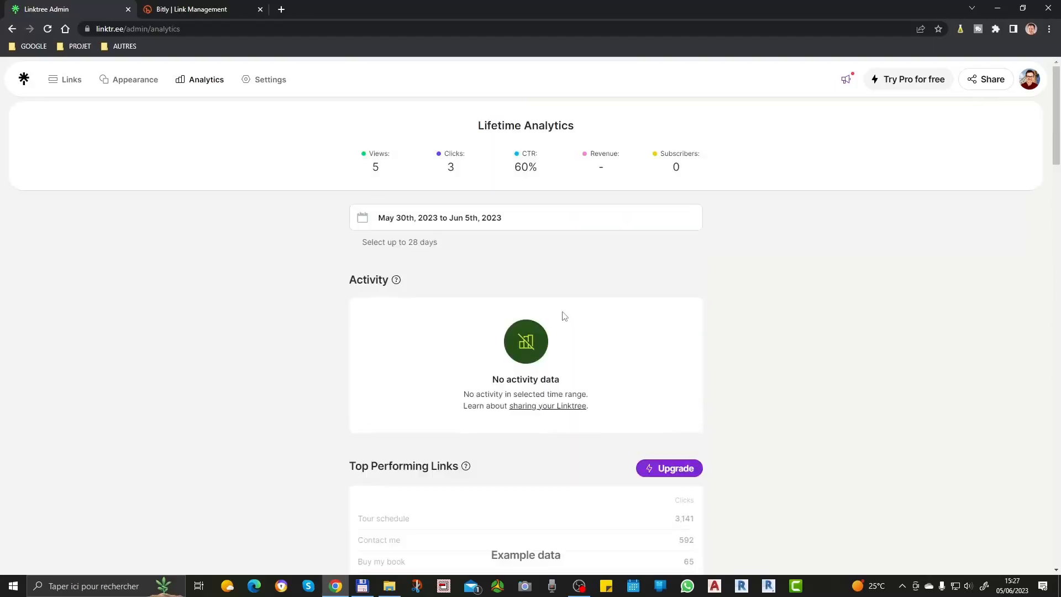
# - Switch to Bitly and examine the click count, link-in-bio clicks and engagement chart of the upper January 9 link
pyautogui.click(163, 6)
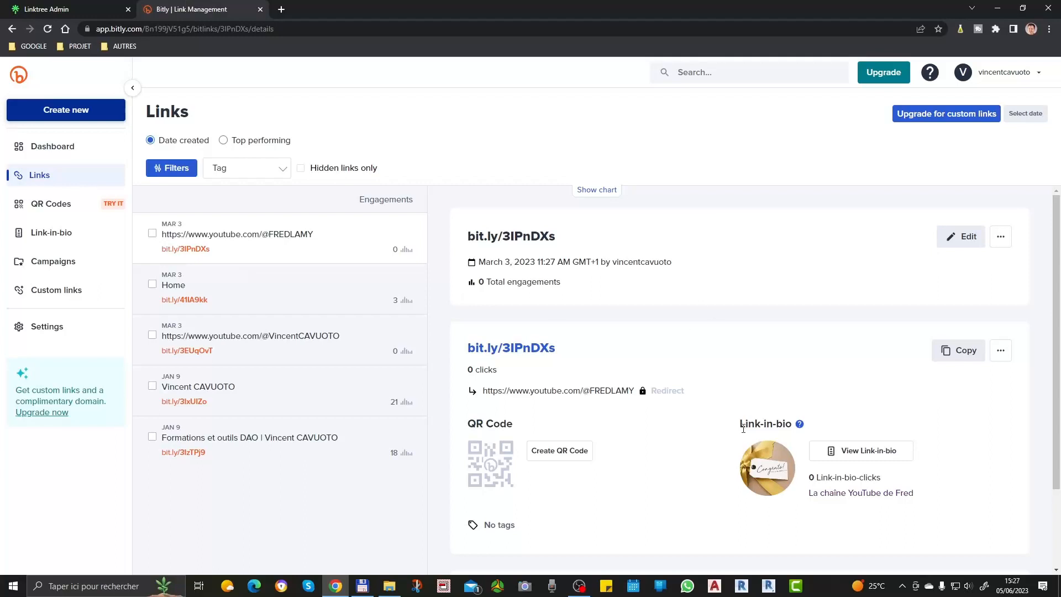
pyautogui.scroll(-2, 658, 463)
pyautogui.scroll(2, 620, 472)
pyautogui.click(230, 402)
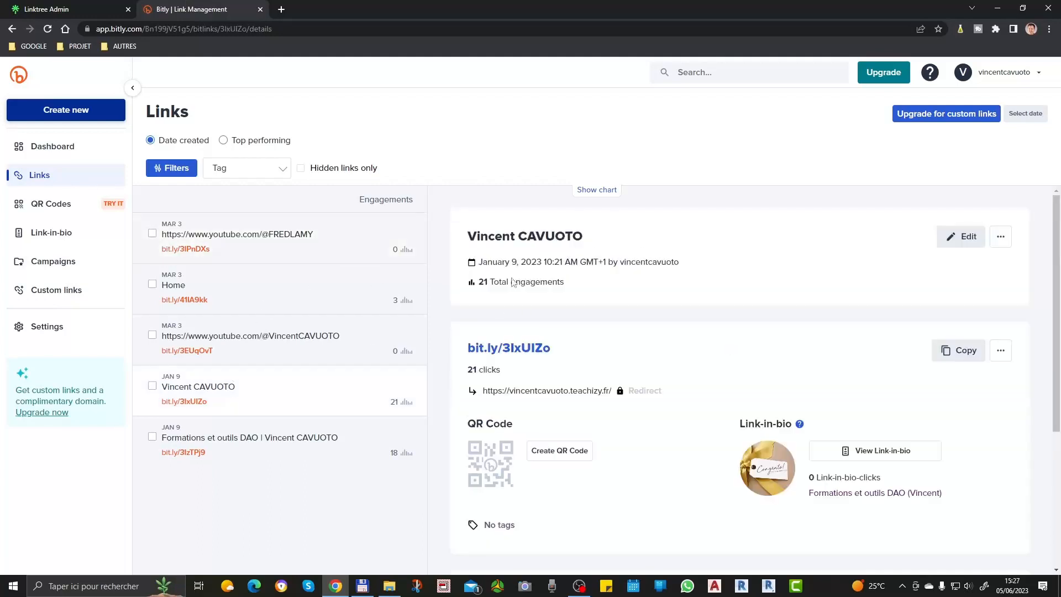
pyautogui.scroll(-1, 539, 257)
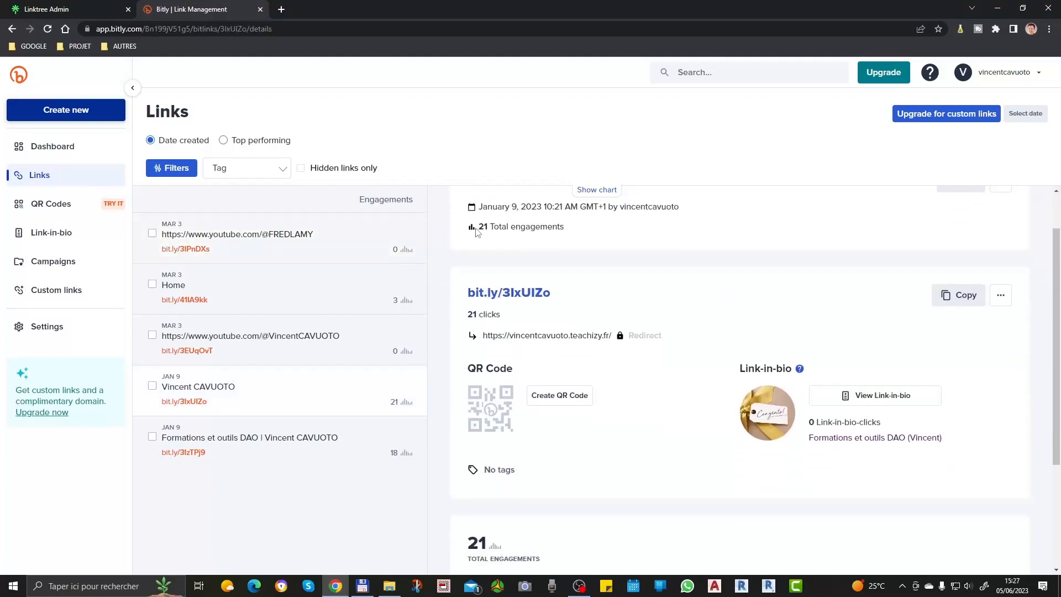
pyautogui.scroll(1, 940, 274)
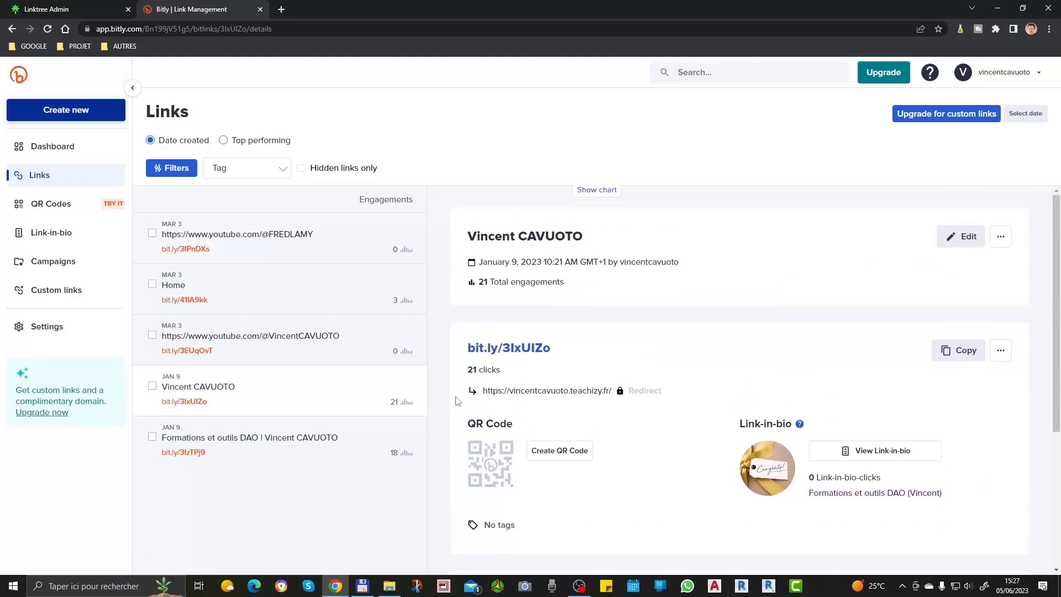
pyautogui.scroll(-4, 611, 367)
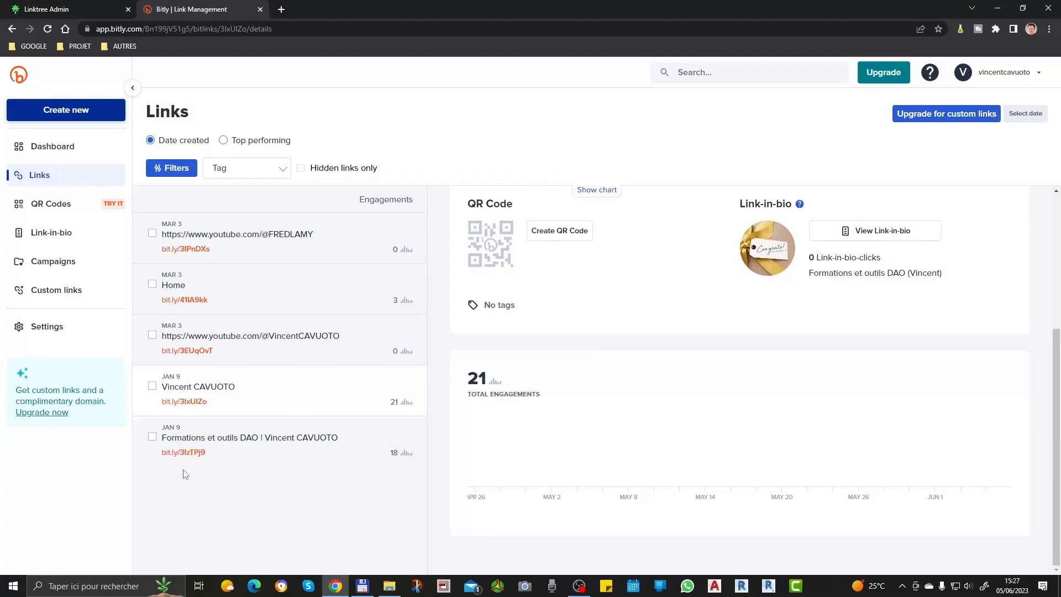
# - Examine the engagement details of Bitly's "Formations et outils DAO" link and of the "Home" link
pyautogui.click(244, 440)
pyautogui.scroll(-4, 622, 412)
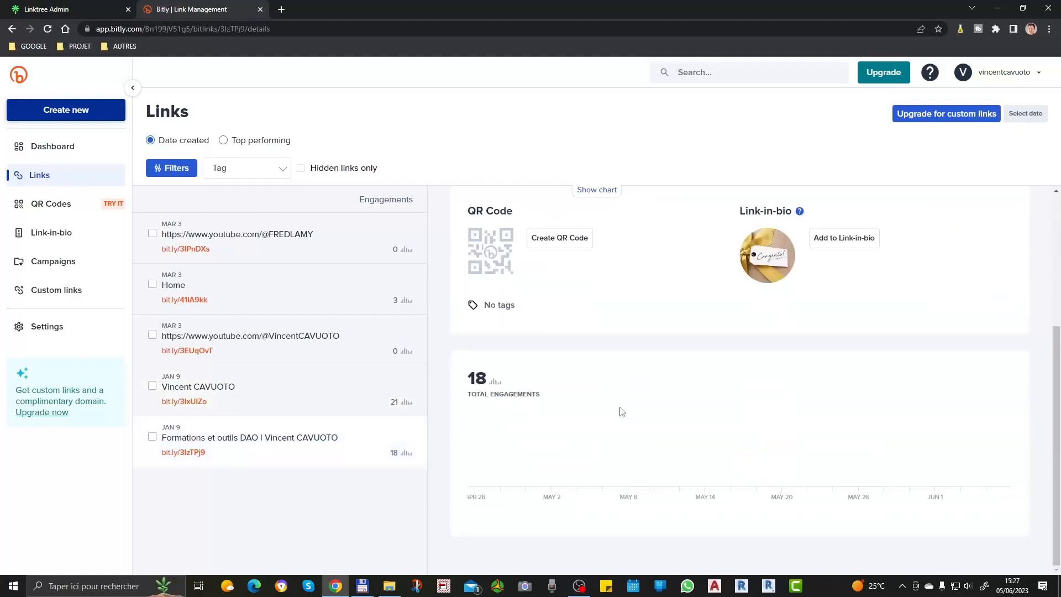
pyautogui.scroll(4, 621, 413)
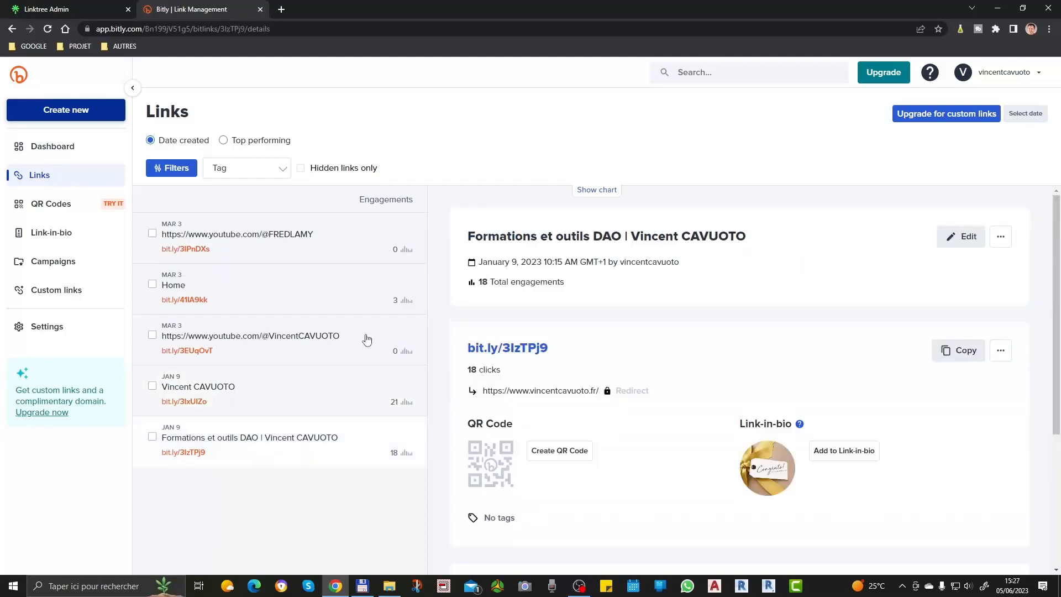
pyautogui.click(188, 291)
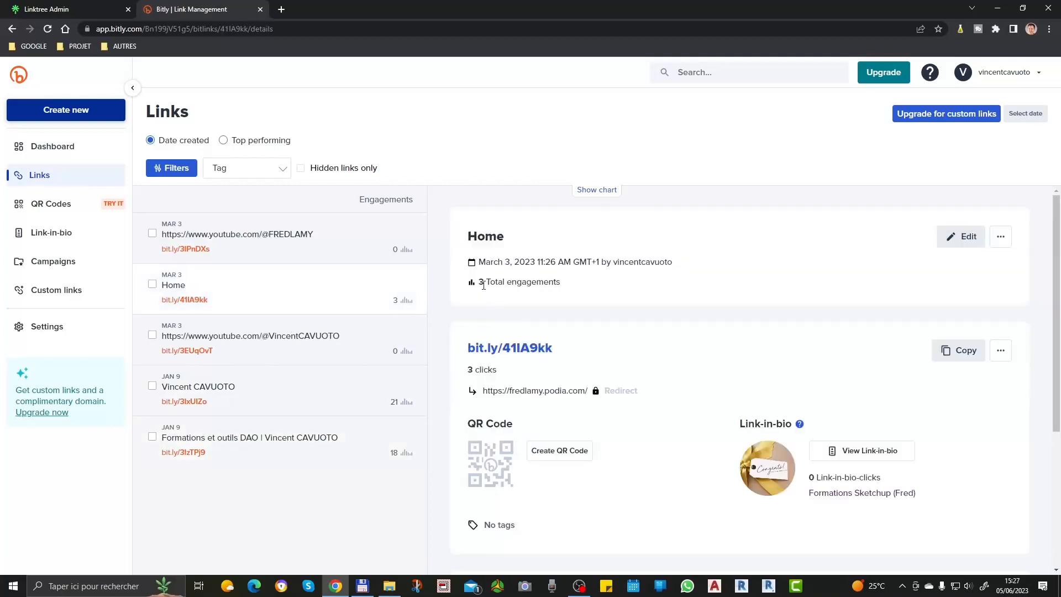
pyautogui.scroll(-4, 484, 285)
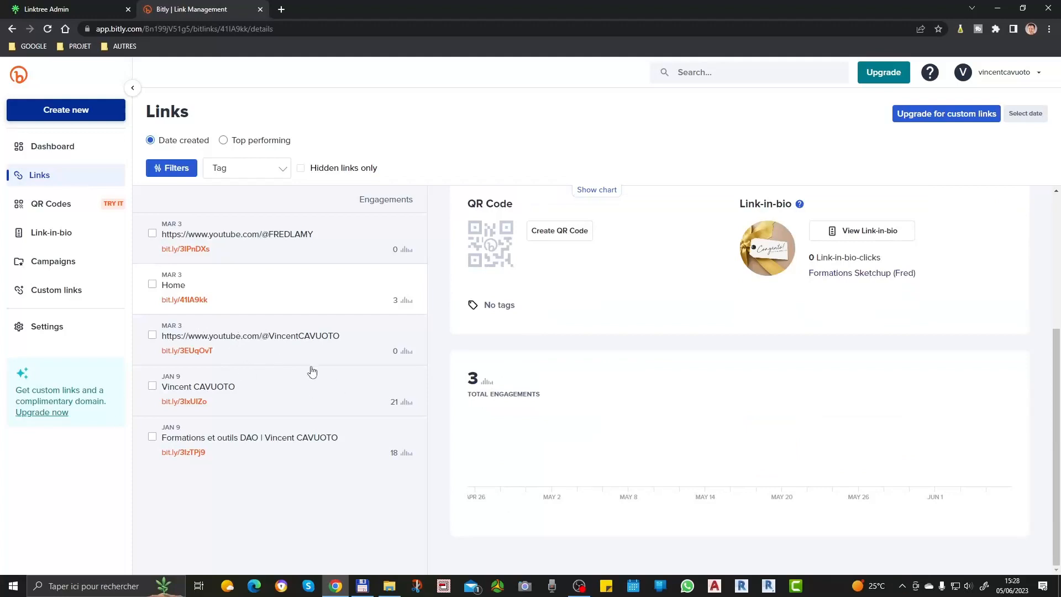
# - Switch to Linktree and review its settings, from social icons and support banner to mailing list, commerce, SEO and analytics integrations
pyautogui.click(54, 7)
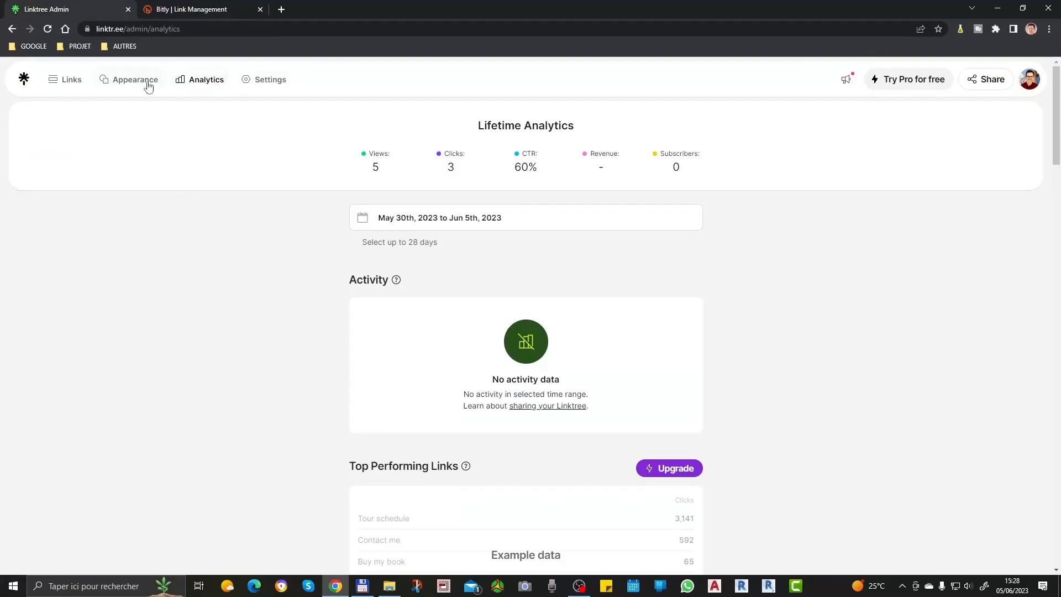
pyautogui.click(68, 81)
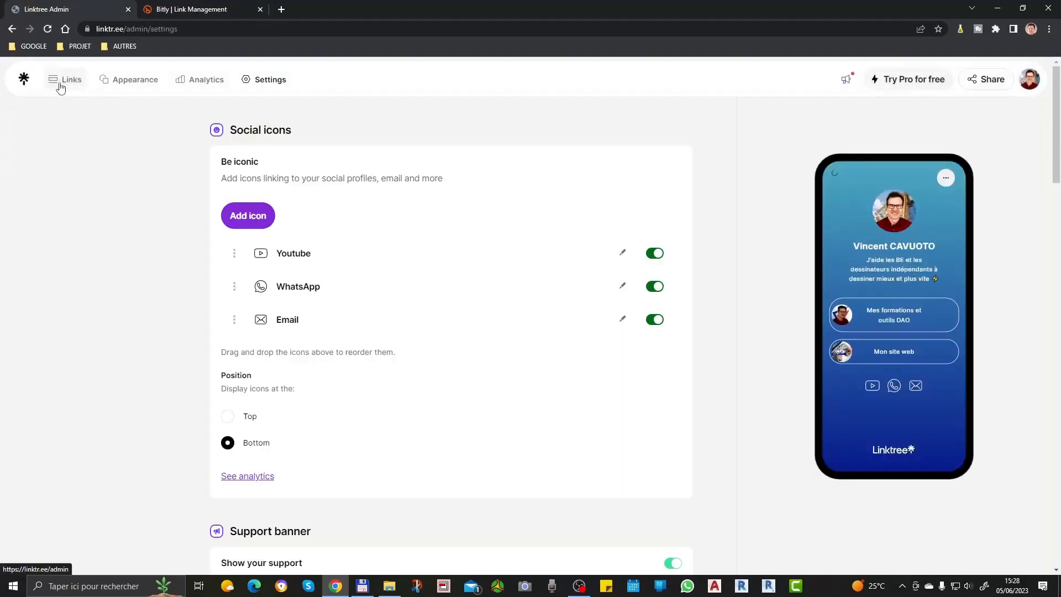
pyautogui.scroll(-4, 442, 280)
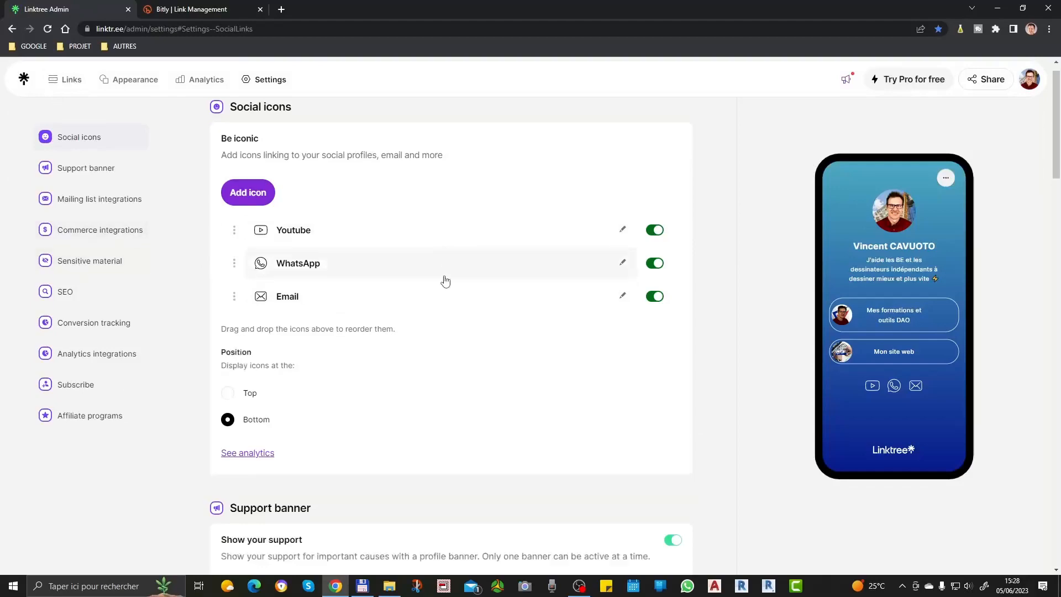
pyautogui.scroll(-8, 439, 278)
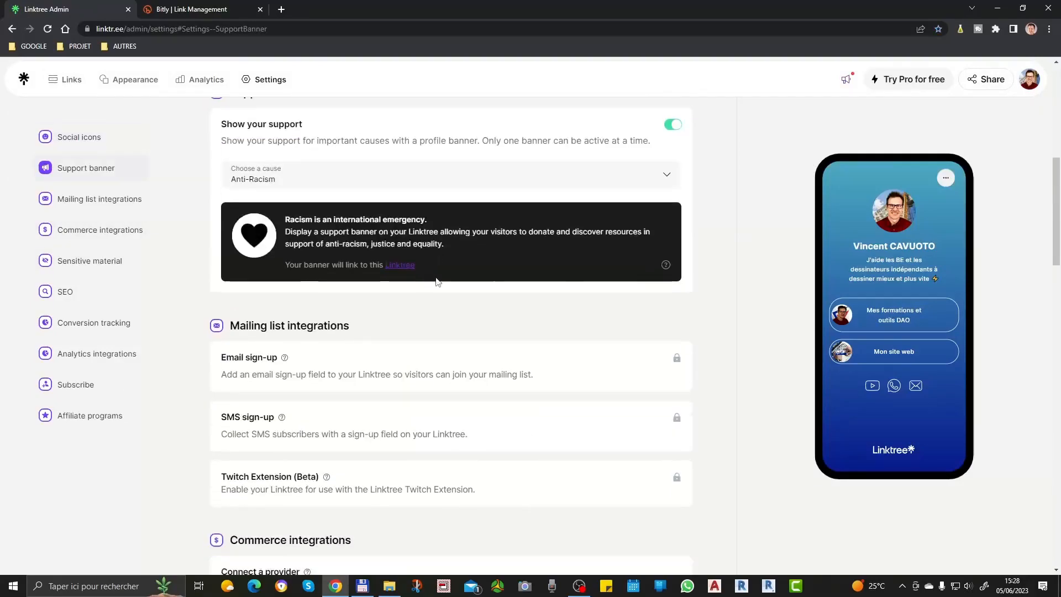
pyautogui.scroll(-8, 435, 277)
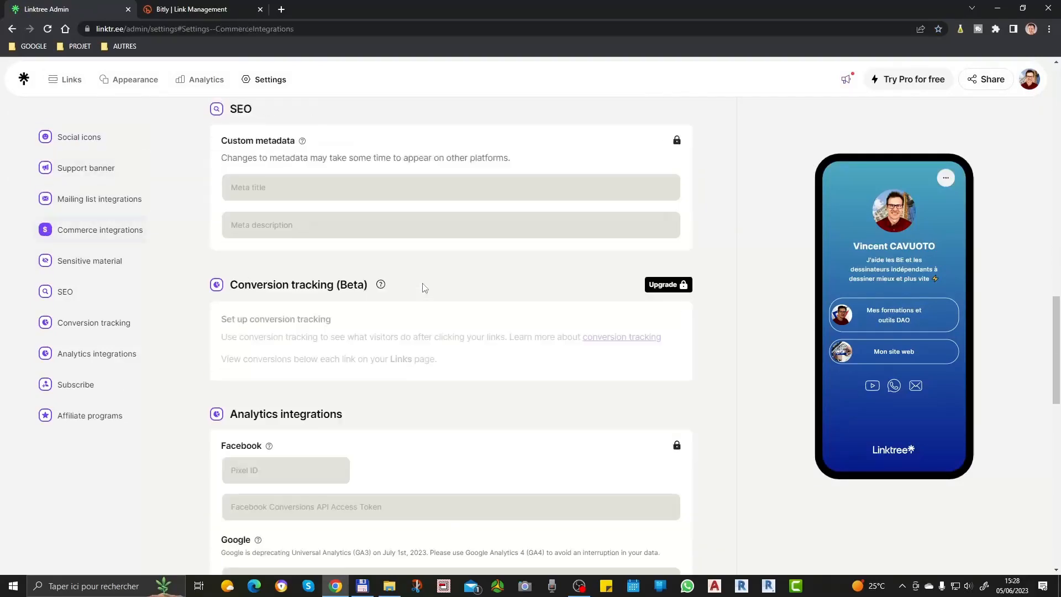
pyautogui.scroll(-3, 424, 270)
pyautogui.scroll(15, 446, 282)
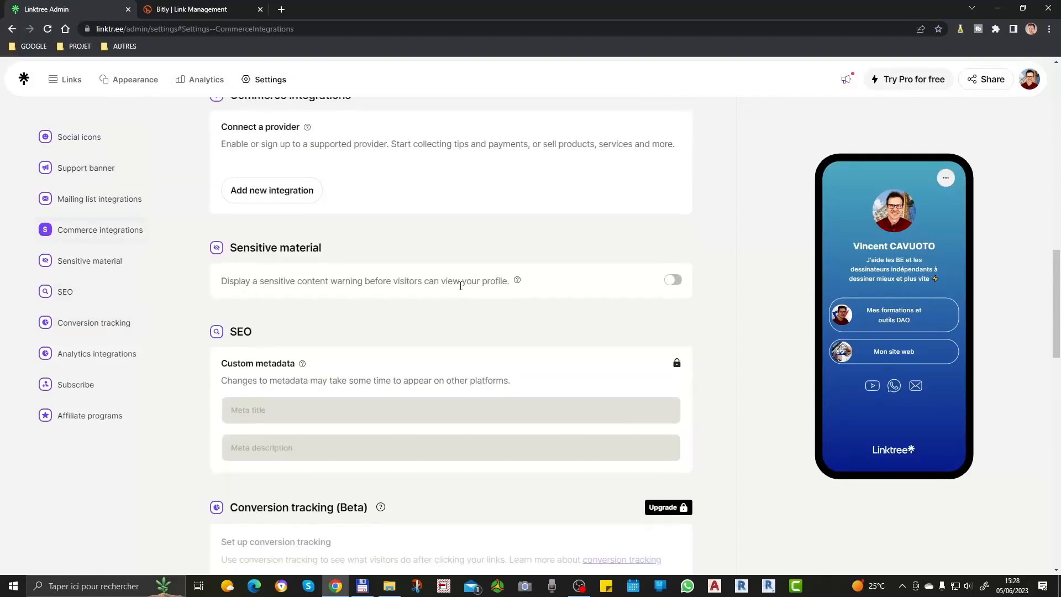
pyautogui.scroll(8, 469, 291)
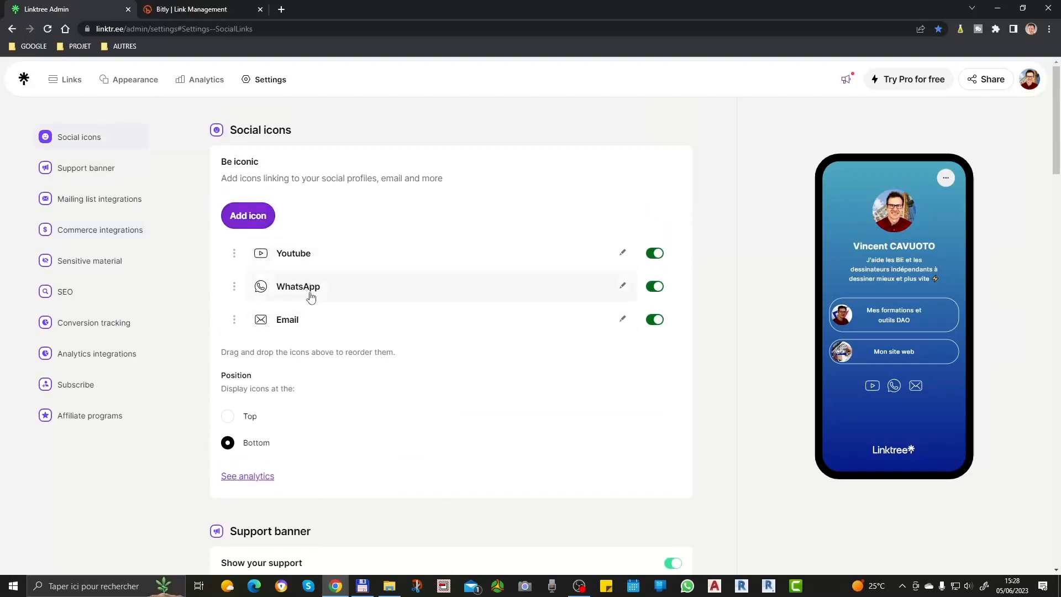
# - Browse the social icons that can be added in Linktree, close the list and check the icon position and support banner settings
pyautogui.click(250, 219)
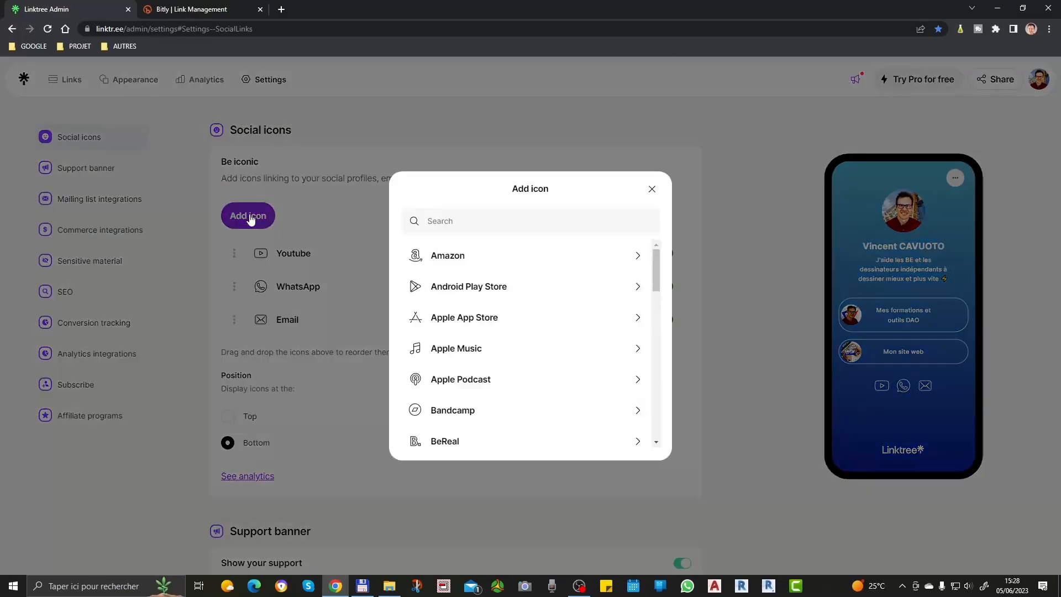
pyautogui.scroll(-15, 475, 338)
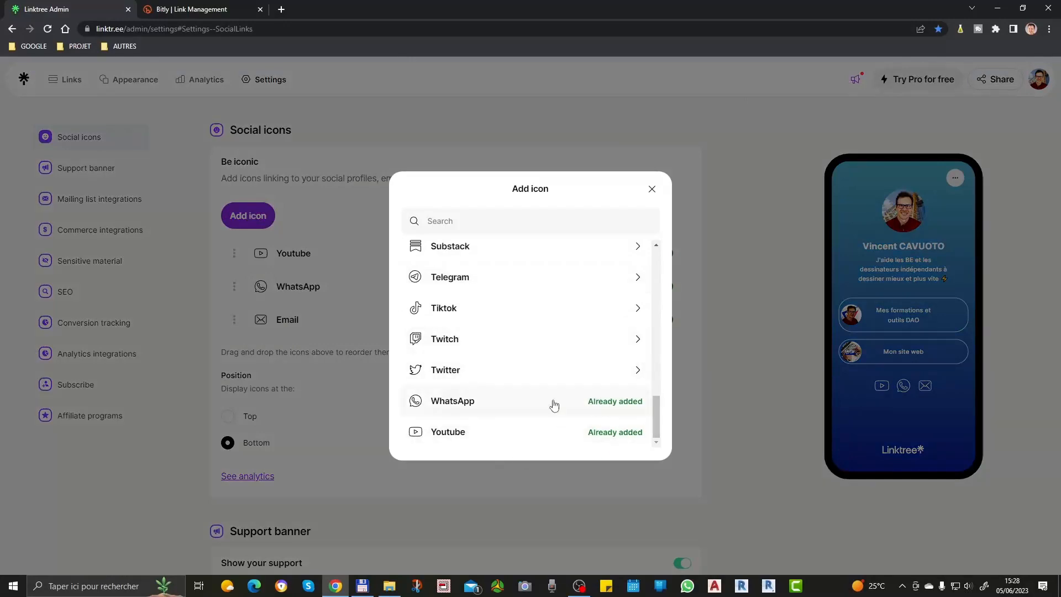
pyautogui.scroll(5, 497, 392)
pyautogui.scroll(-4, 482, 393)
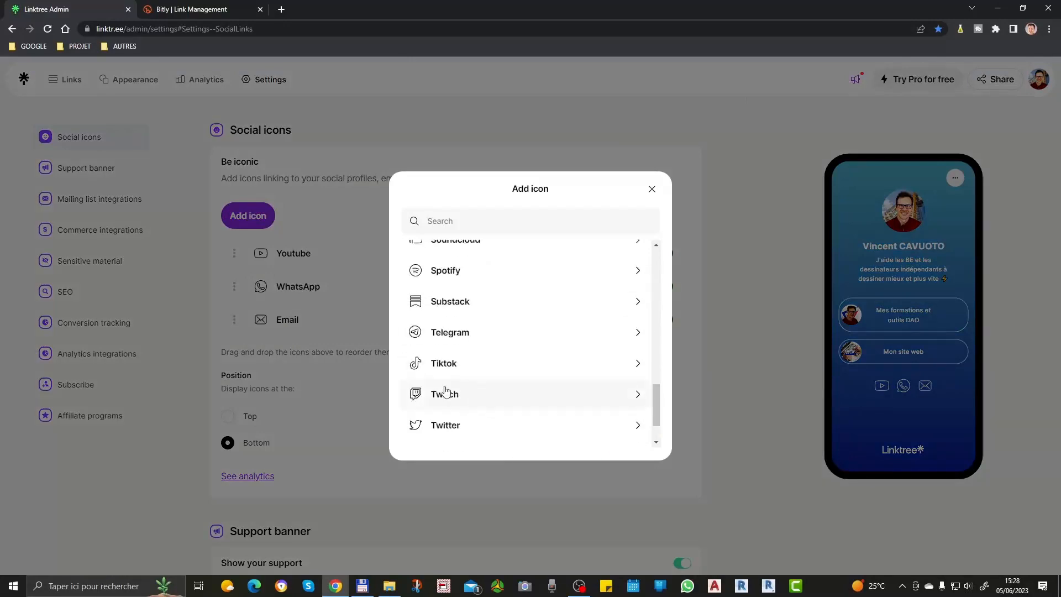
pyautogui.scroll(5, 470, 333)
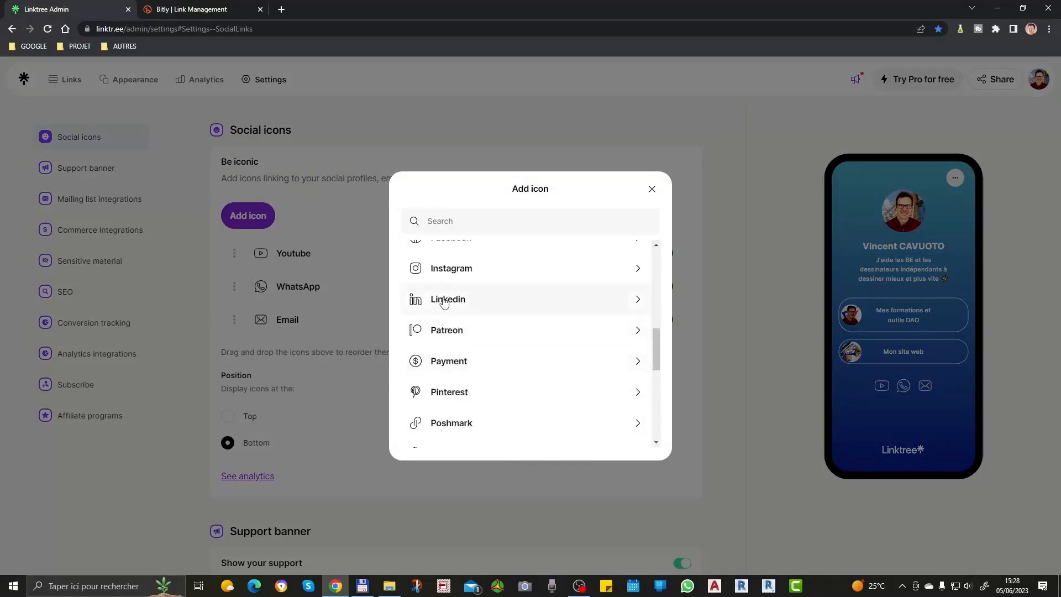
pyautogui.scroll(7, 446, 301)
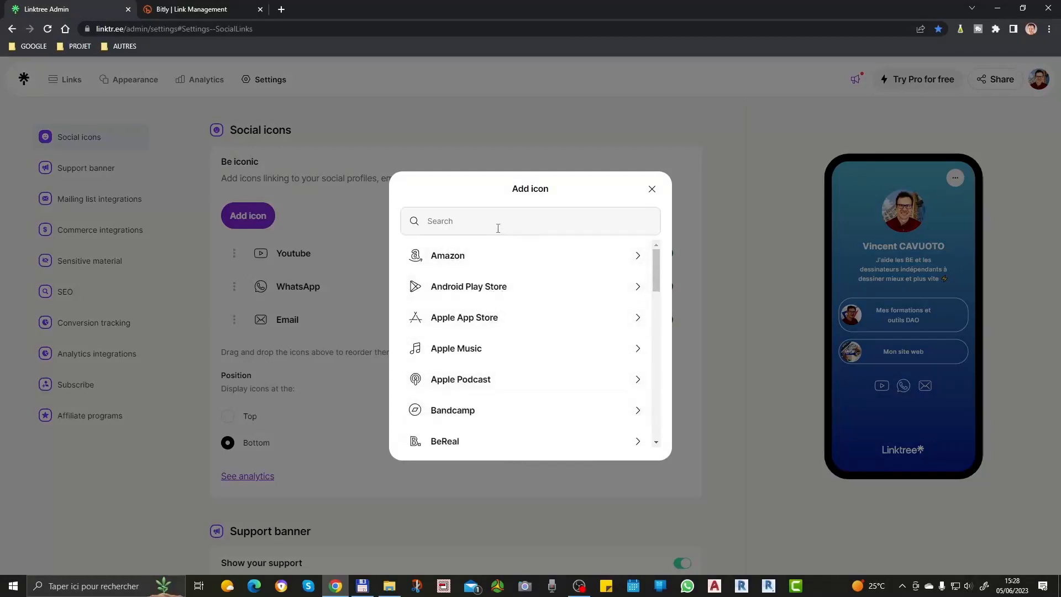
pyautogui.click(443, 133)
pyautogui.scroll(-4, 259, 470)
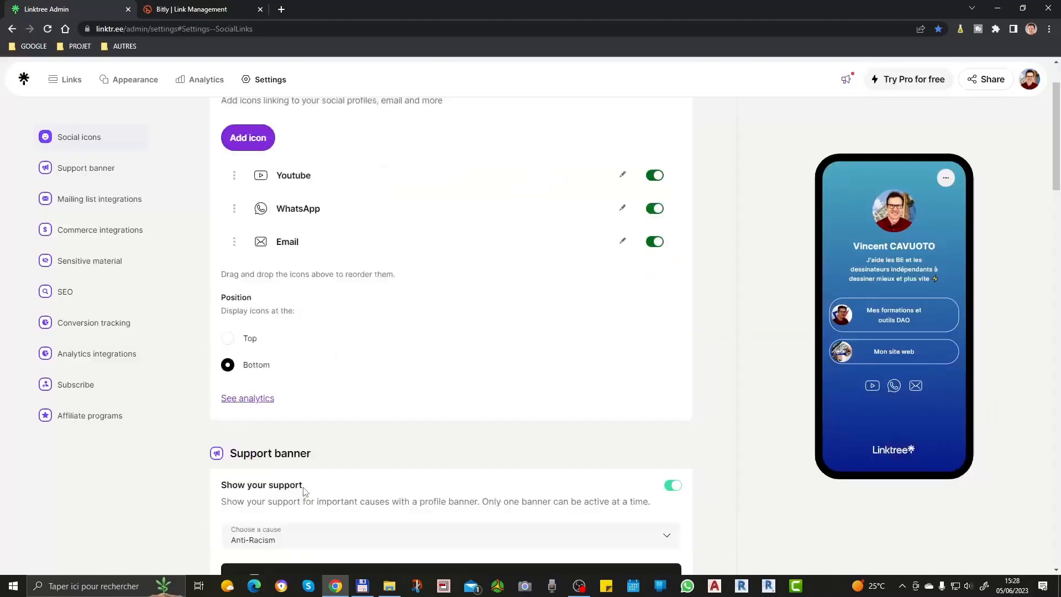
pyautogui.scroll(3, 138, 244)
pyautogui.scroll(1, 424, 69)
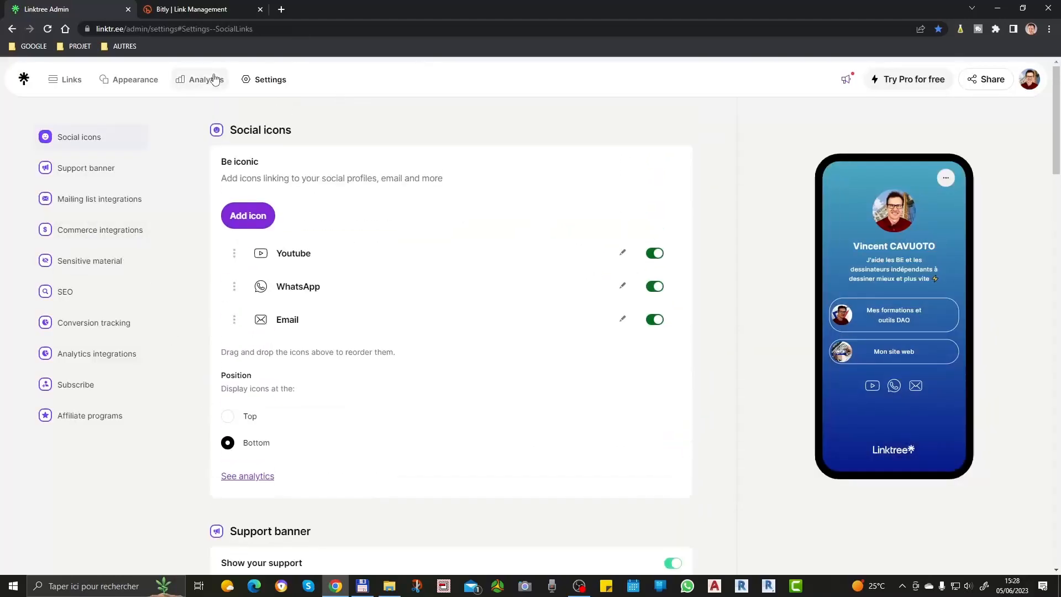
# - Review Linktree's lifetime analytics, activity and top performing links, comparing them with Bitly's links page
pyautogui.click(214, 77)
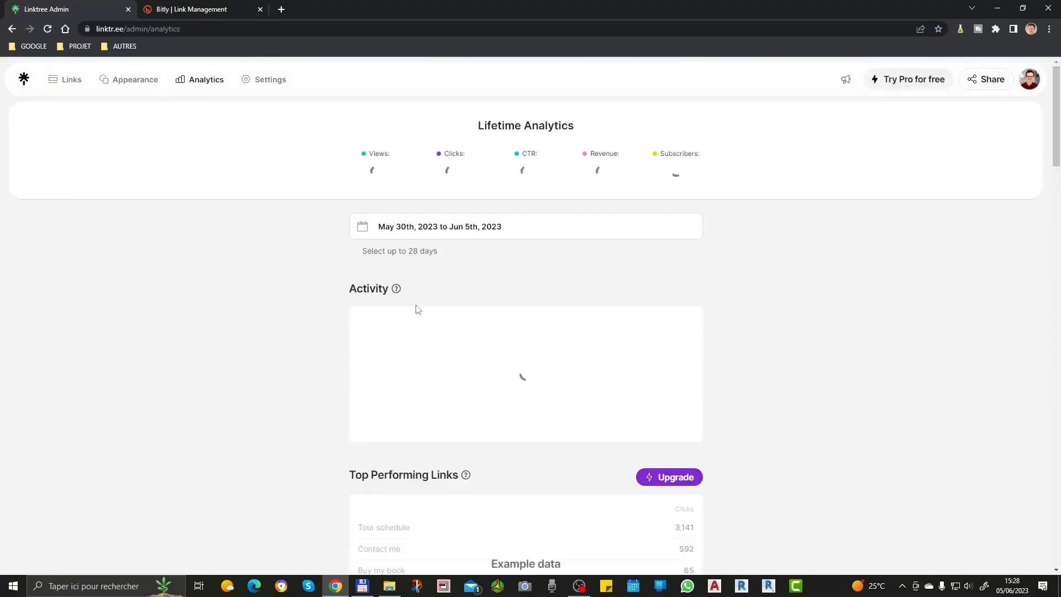
pyautogui.scroll(-3, 415, 308)
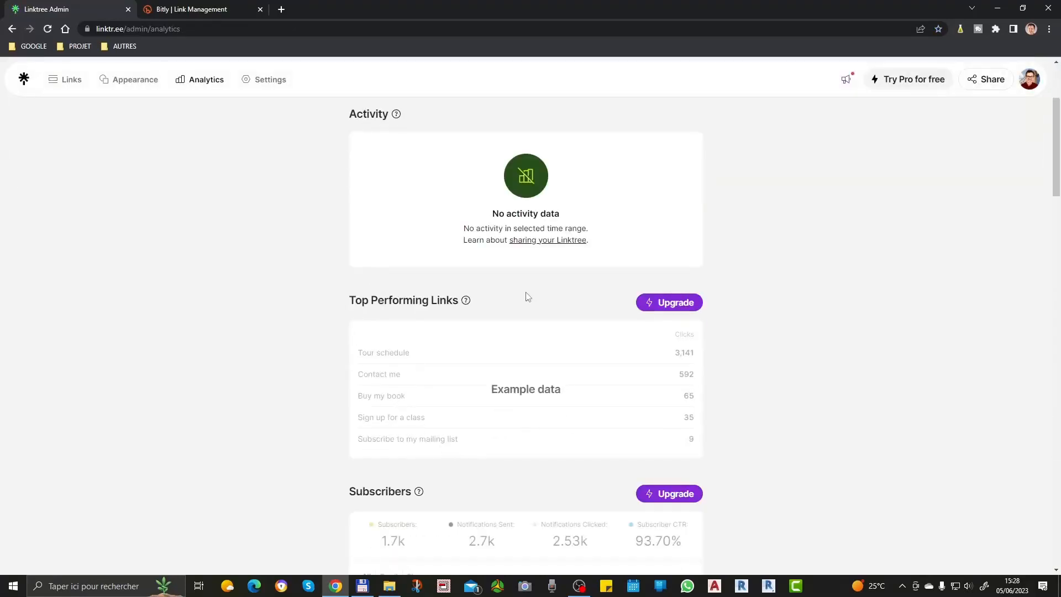
pyautogui.scroll(3, 328, 169)
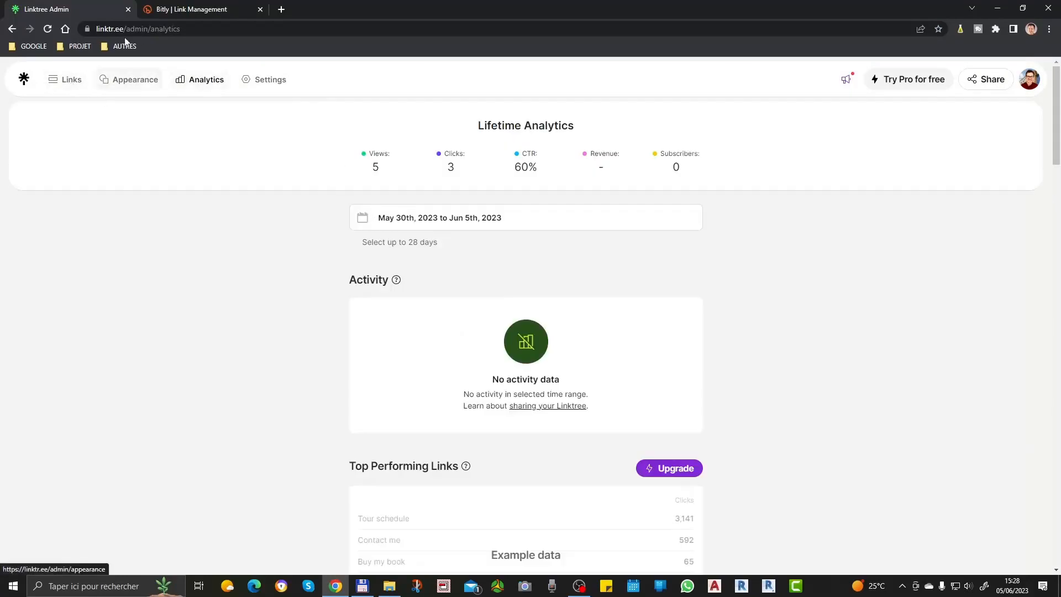
pyautogui.click(187, 9)
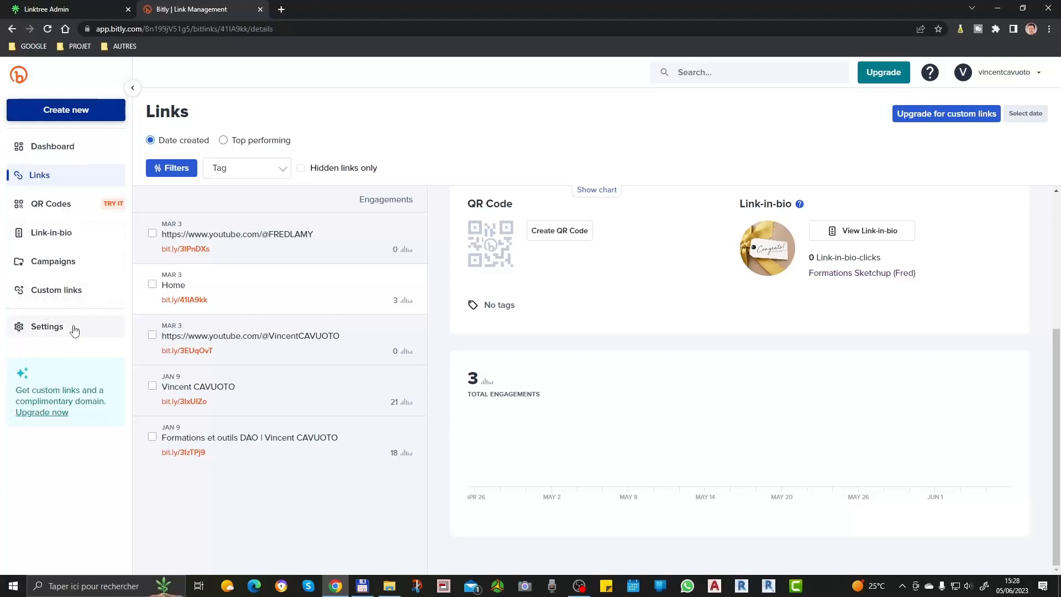
pyautogui.click(51, 5)
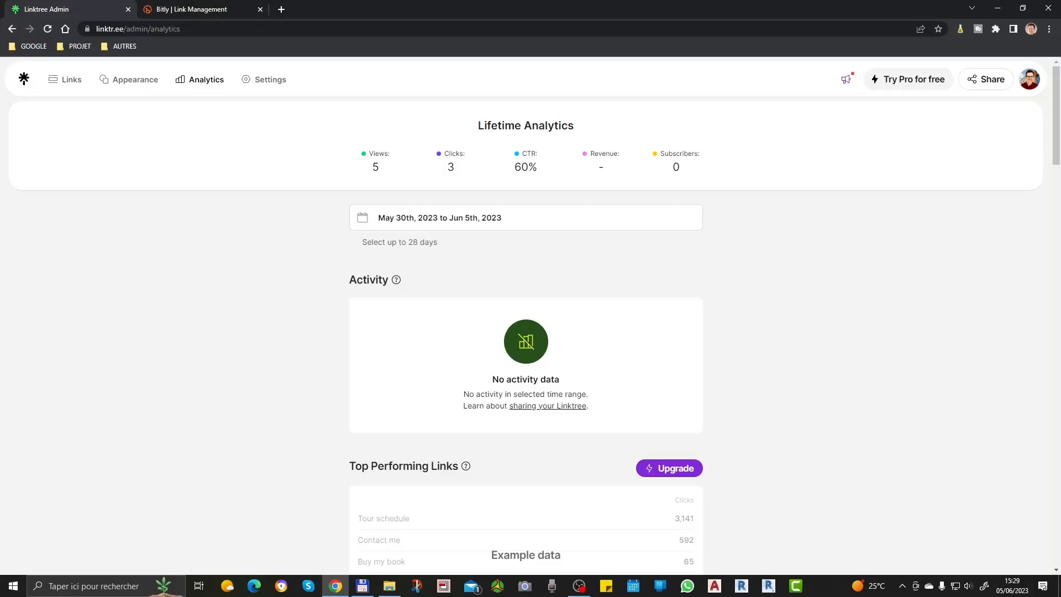
pyautogui.click(51, 10)
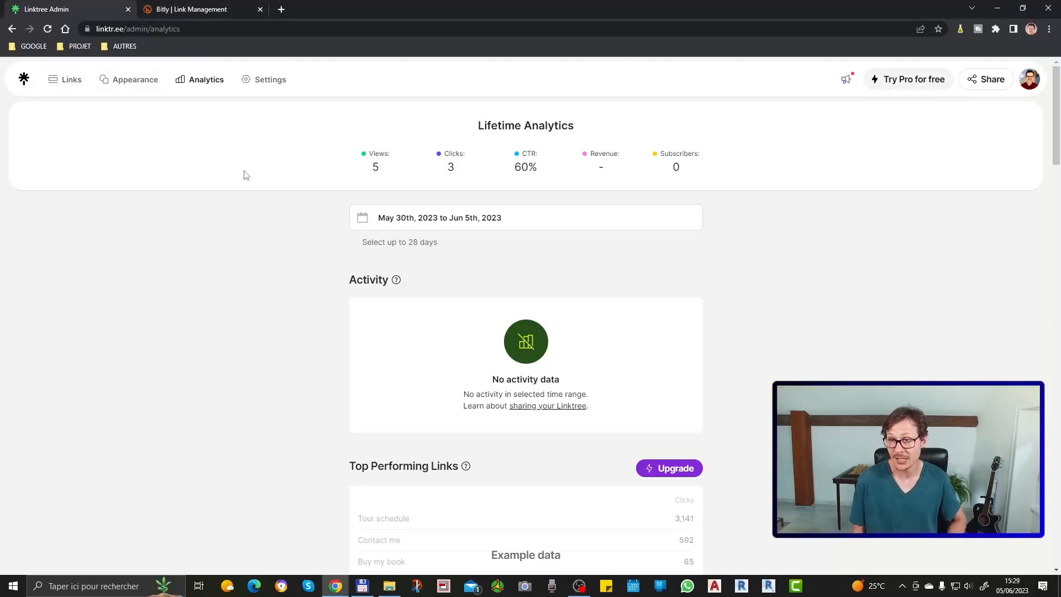